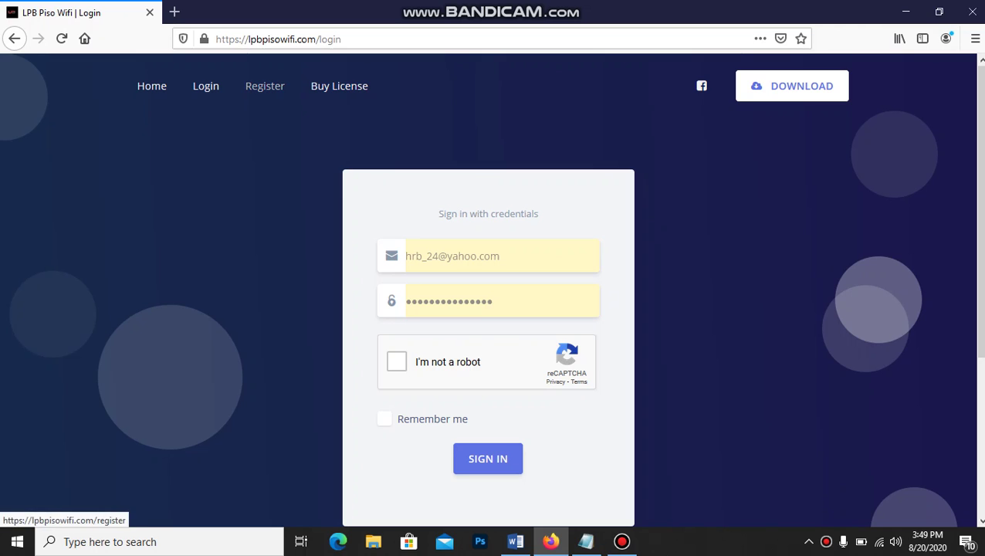
Switch from the filled-in sign-in page to the Register sign-up form
click(264, 86)
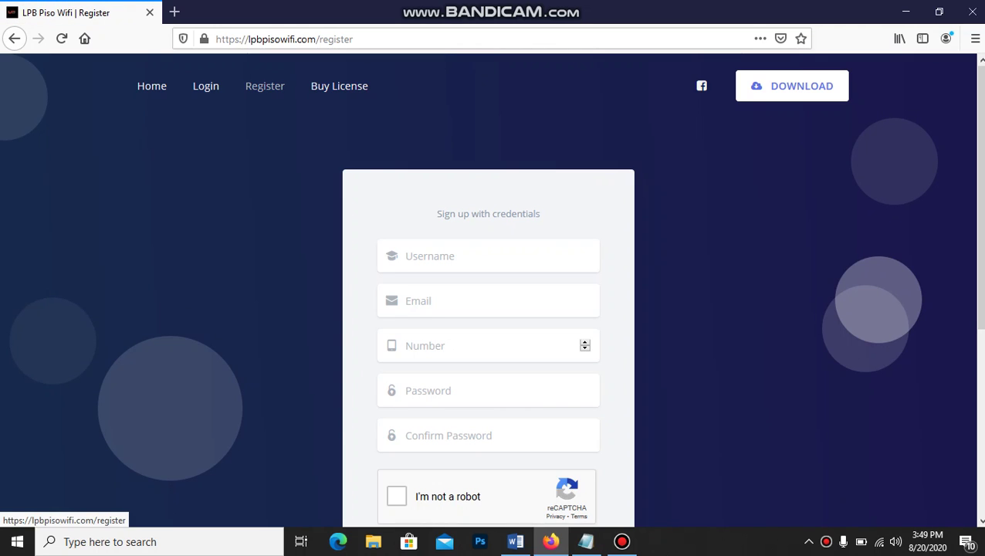
scroll(492, 287, down, 1)
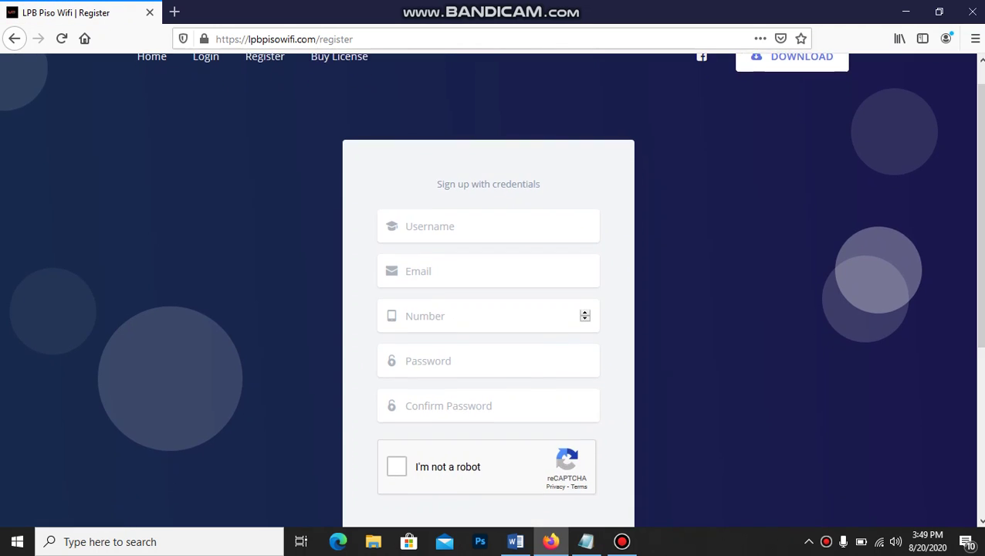
click(489, 226)
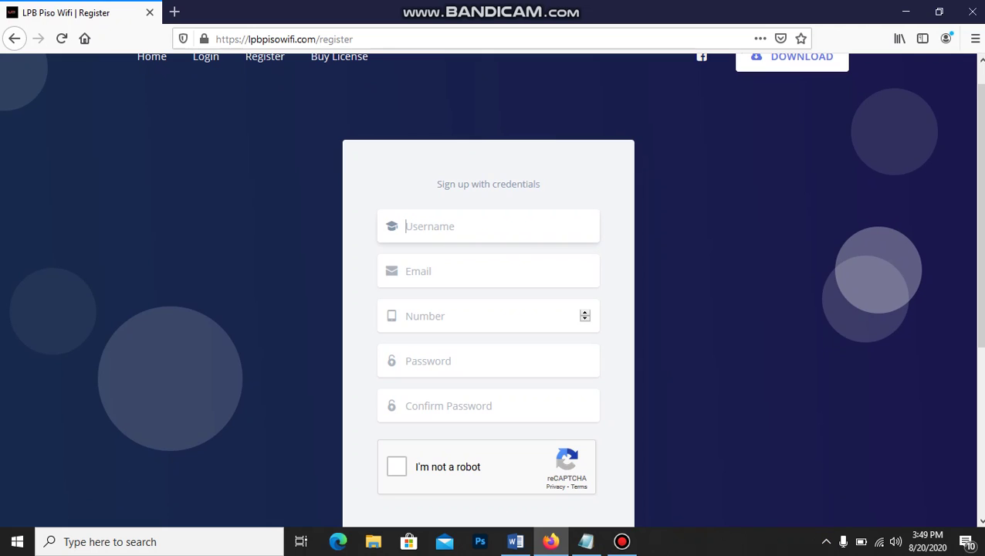
click(488, 271)
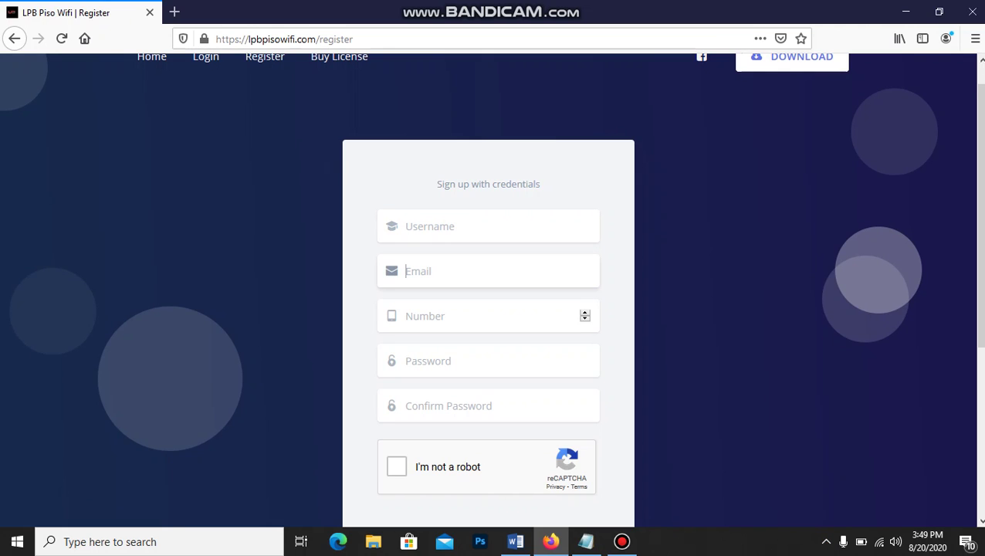
click(488, 316)
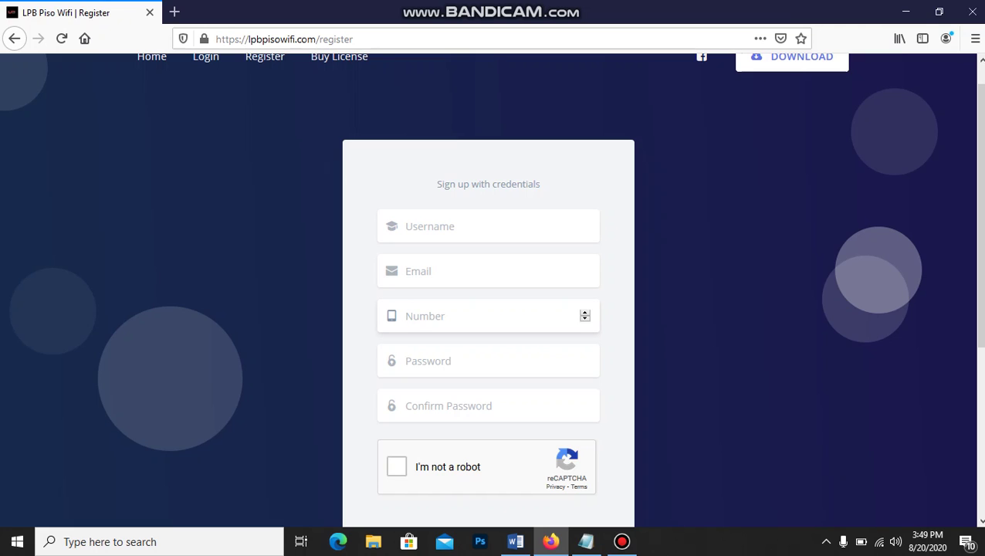
click(488, 361)
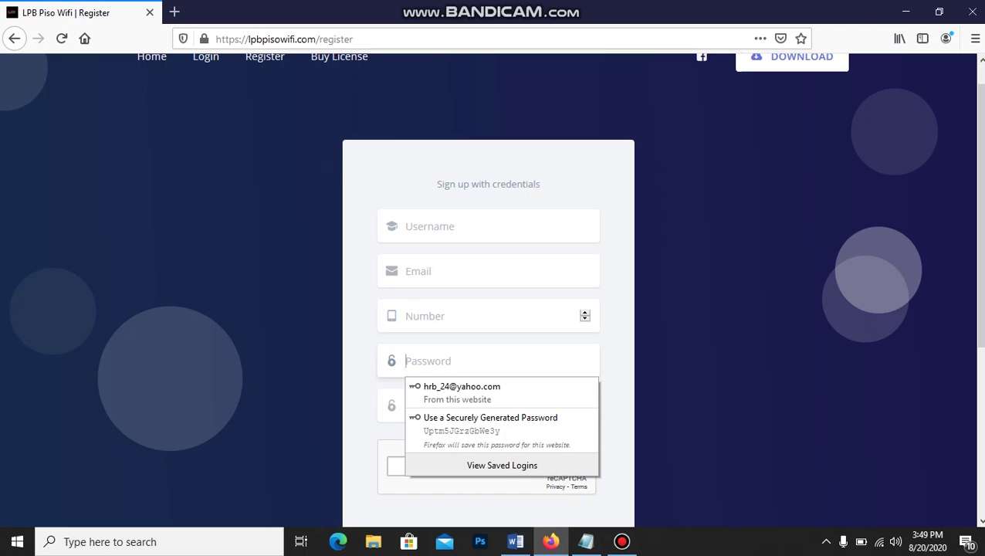
key(Escape)
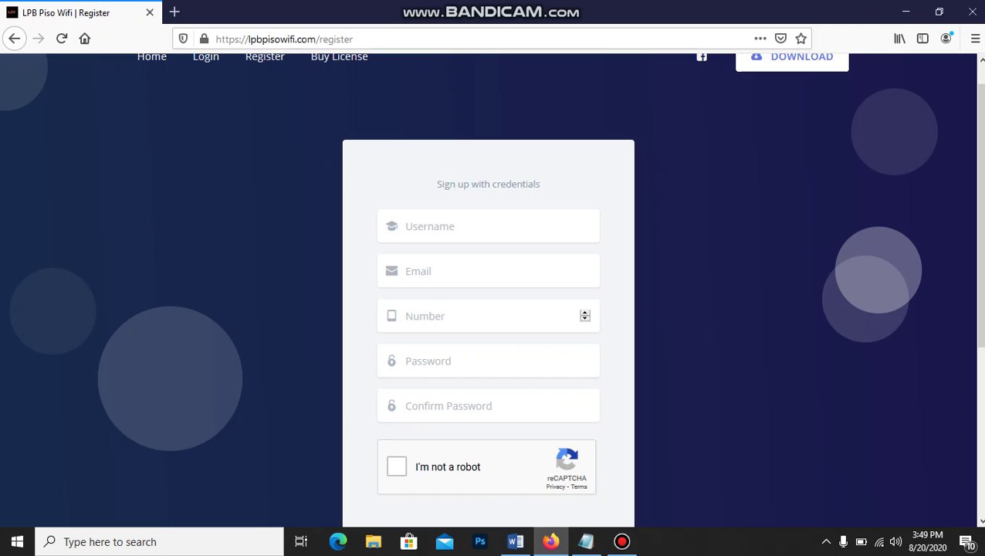
scroll(491, 290, down, 2)
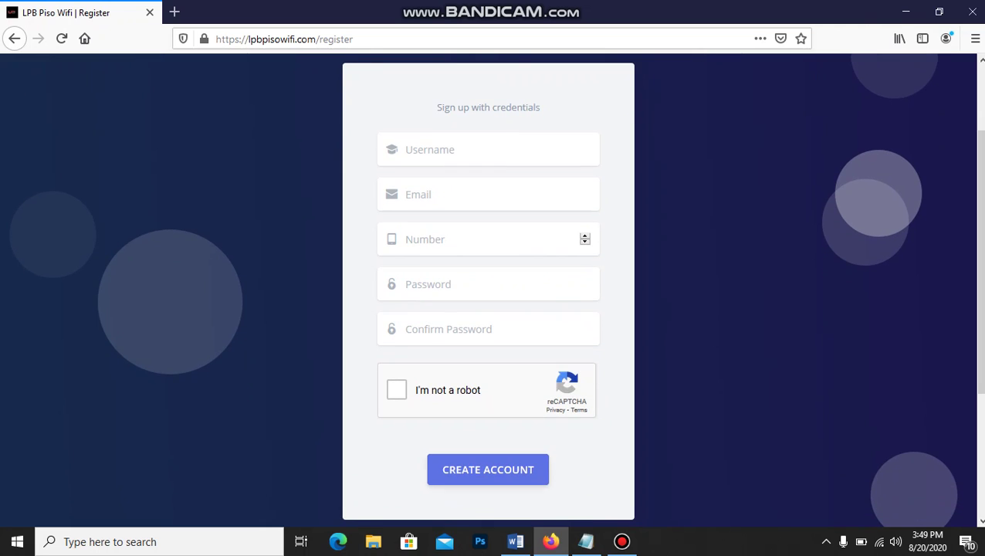
scroll(492, 290, up, 1)
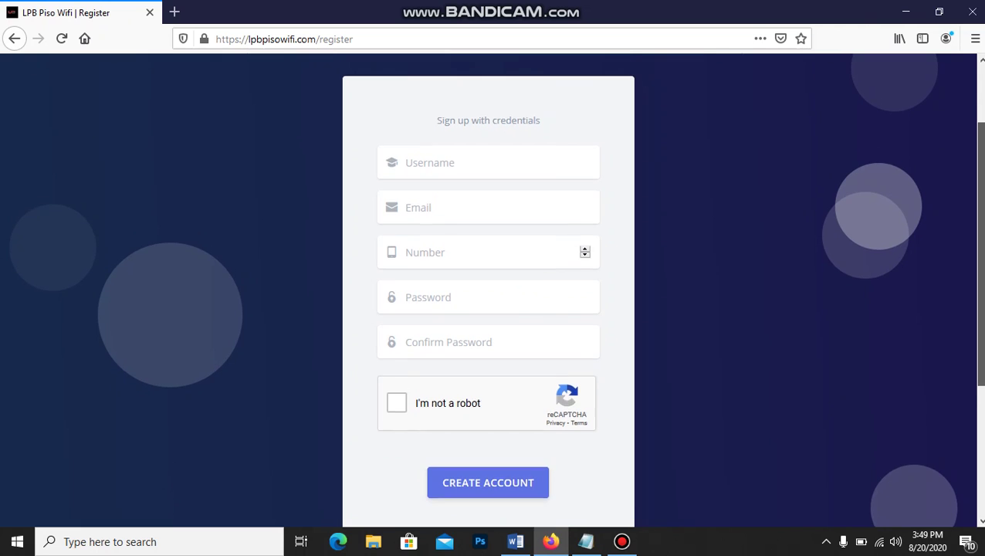
scroll(491, 289, up, 2)
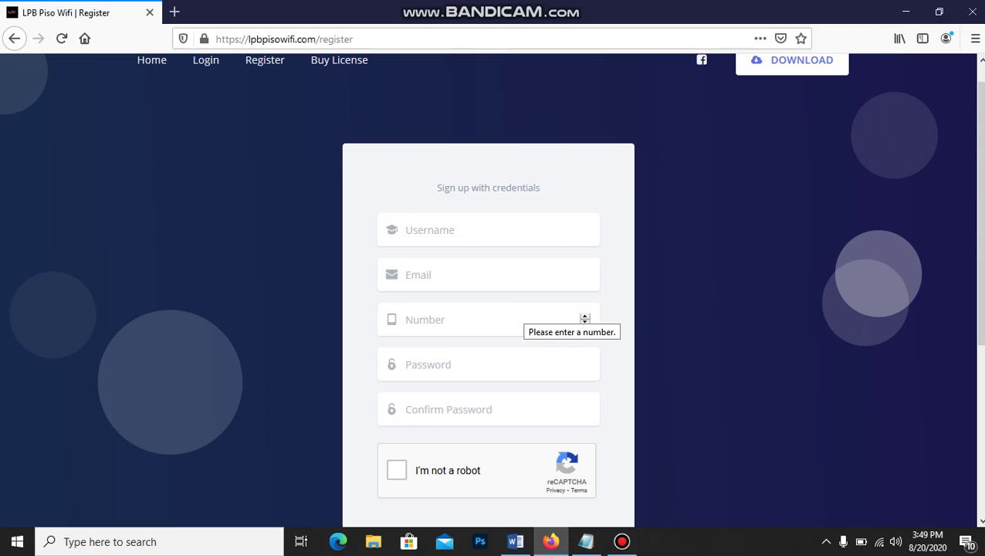
scroll(491, 290, down, 1)
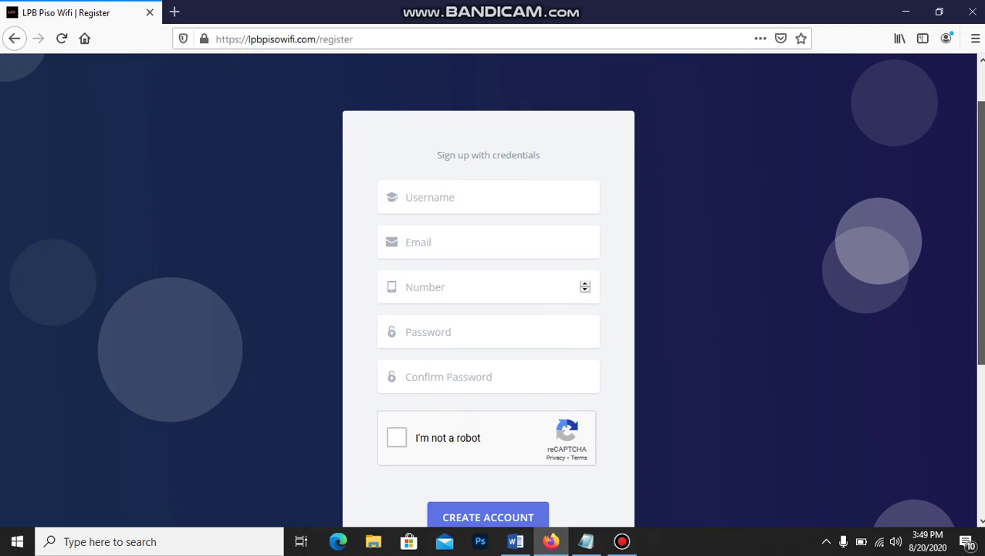
scroll(492, 290, down, 1)
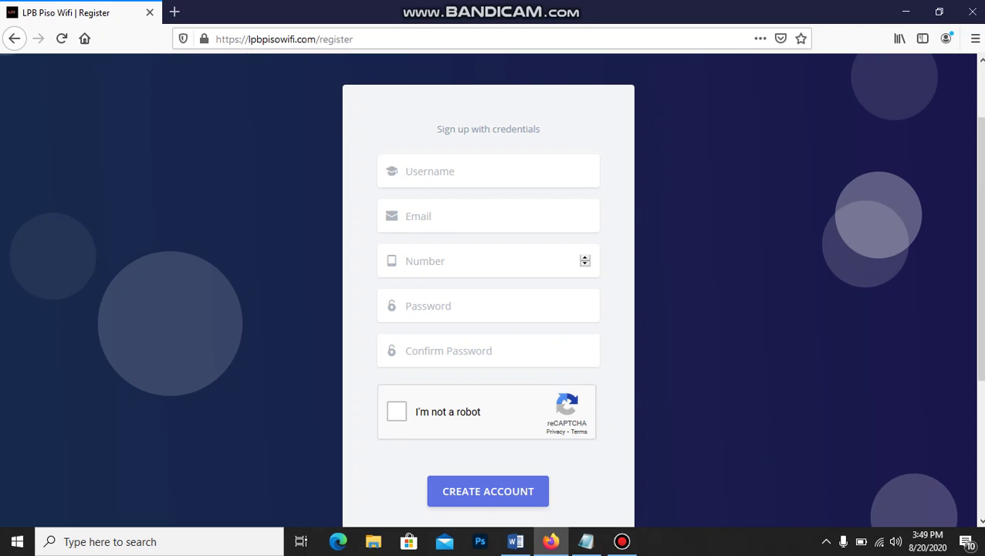
scroll(492, 289, down, 1)
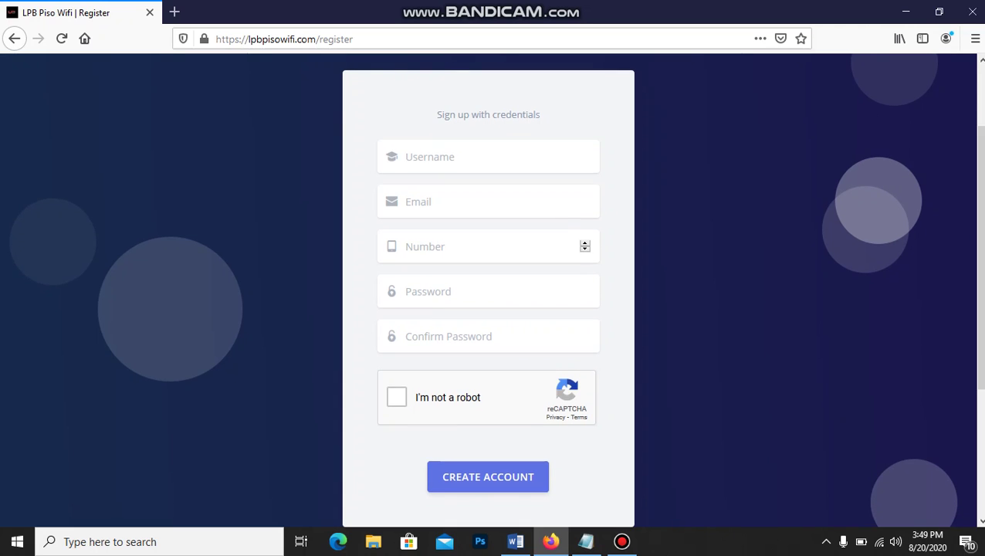
scroll(491, 289, down, 2)
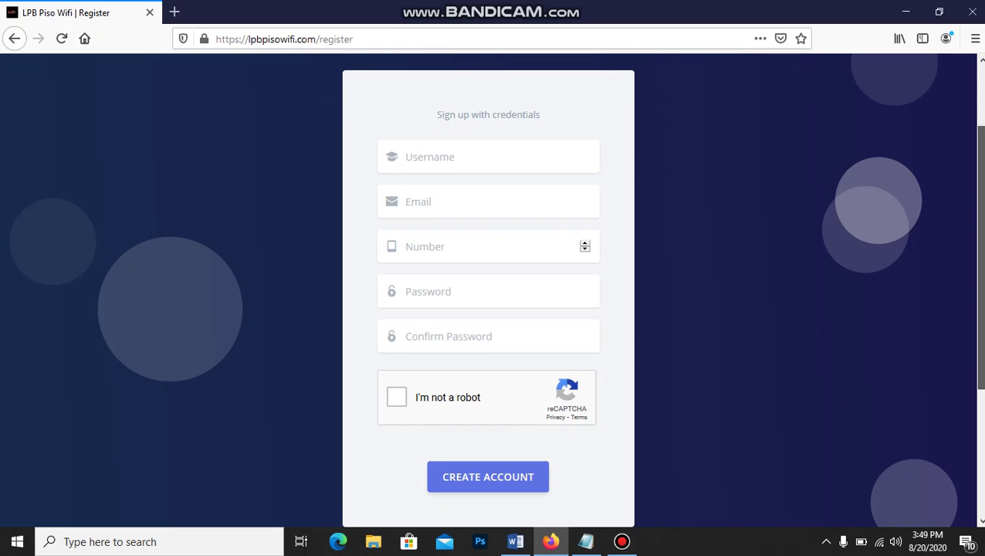
scroll(491, 290, up, 1)
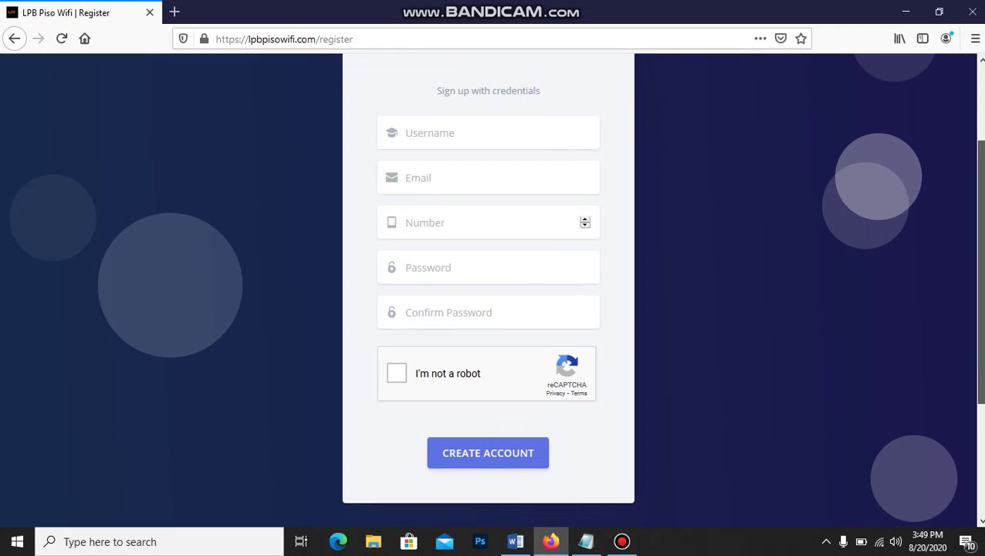
scroll(491, 290, up, 1)
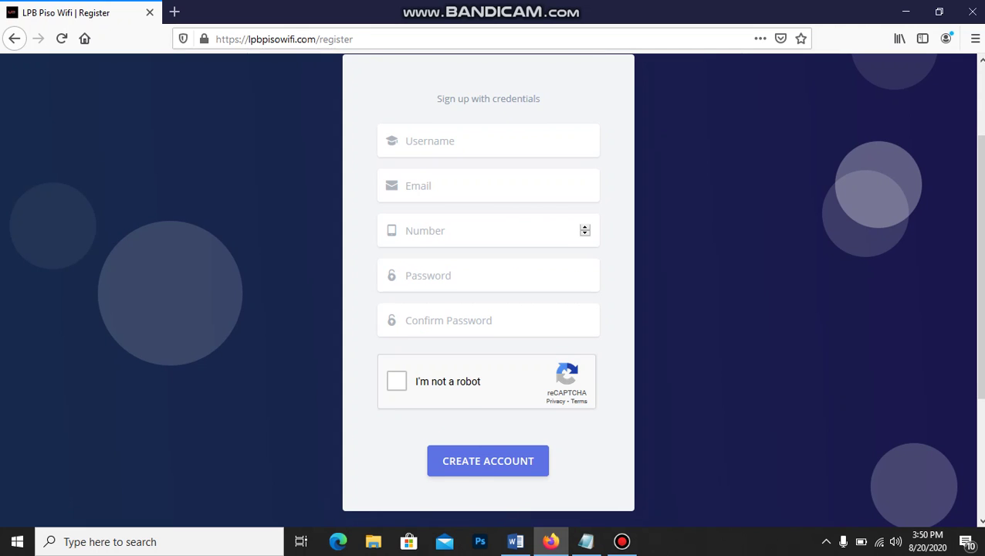
scroll(491, 290, up, 3)
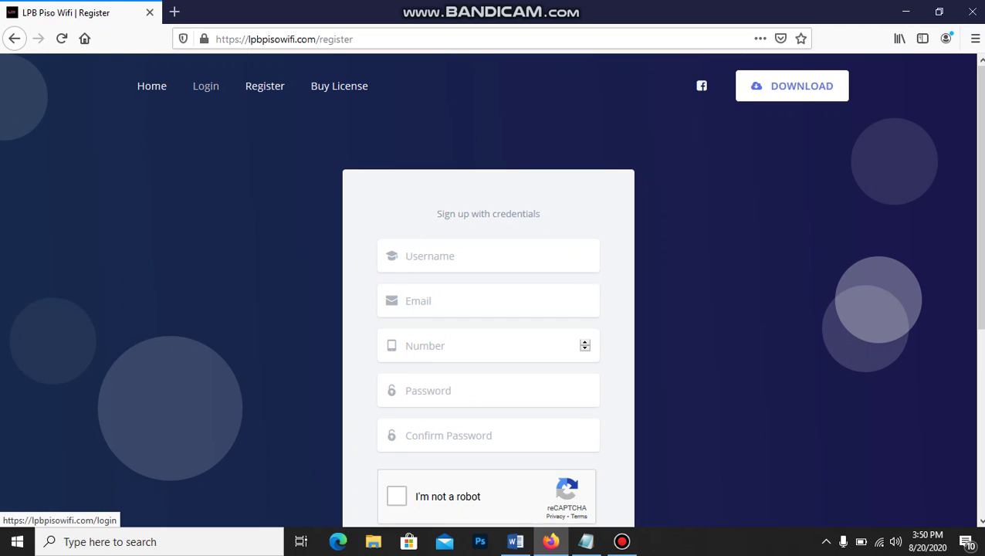
Return to the Login form, pass the reCAPTCHA check, and sign in with the saved credentials
click(206, 86)
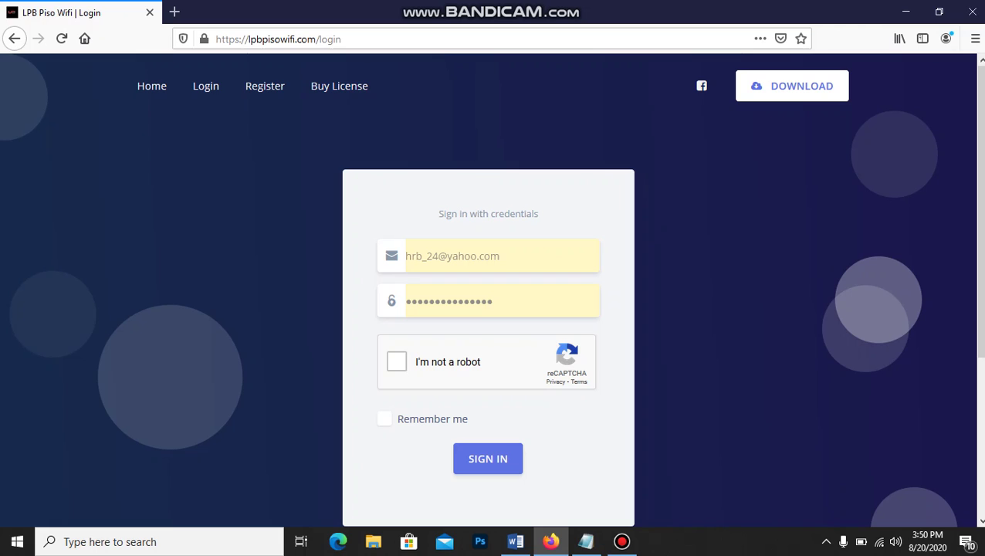
click(397, 362)
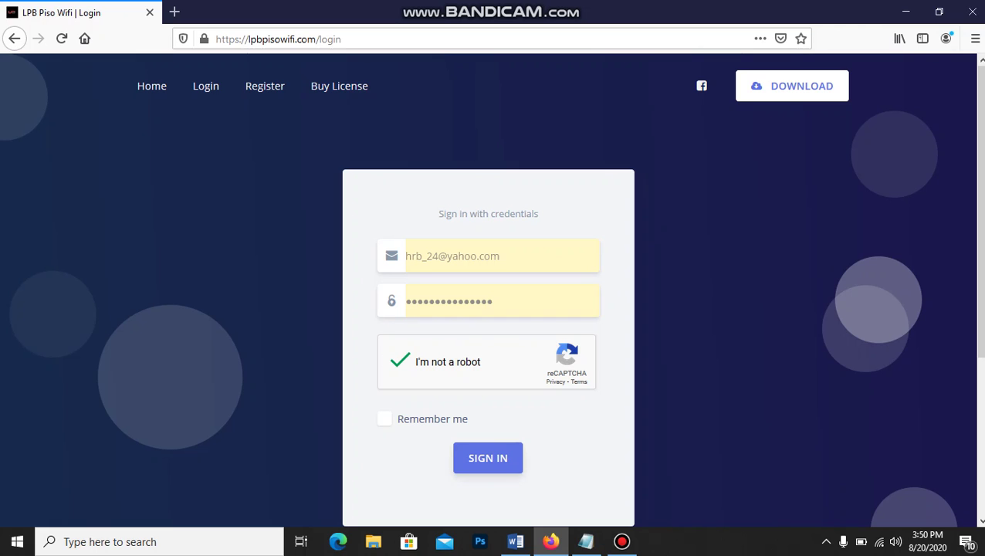
click(488, 457)
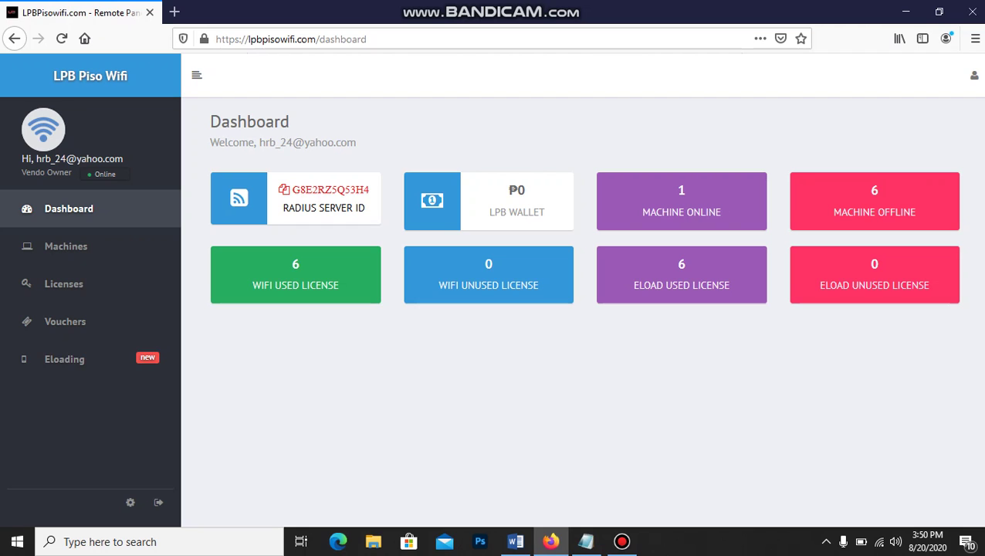
Take a screen capture of the RADIUS SERVER ID card and outline the ID in red
click(826, 542)
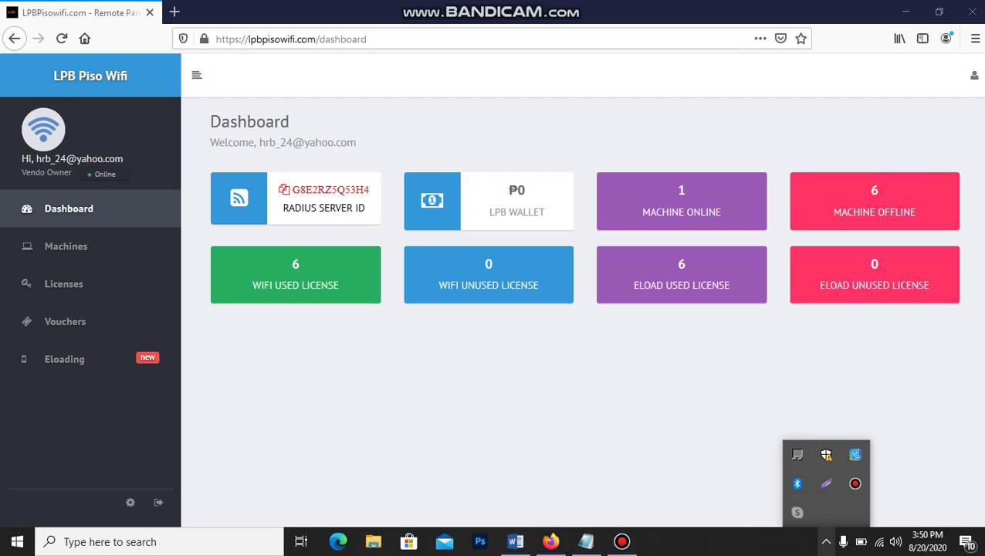
click(826, 484)
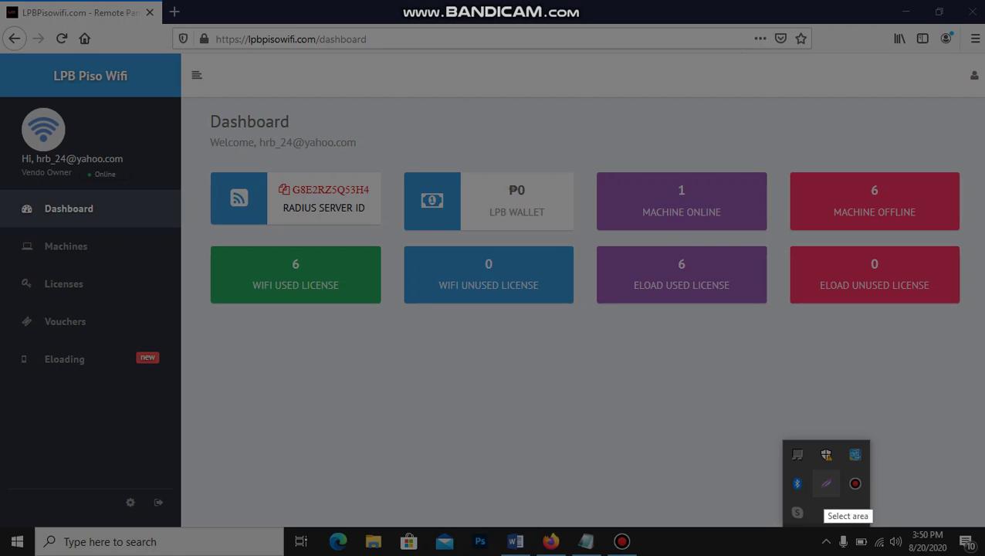
drag(204, 155, 390, 237)
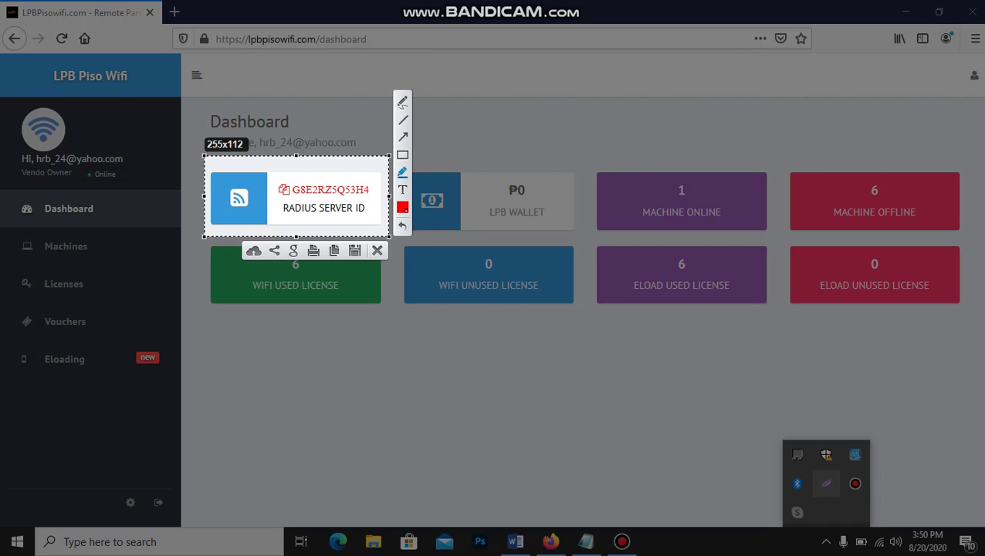
click(402, 155)
mouse_move(272, 178)
mouse_down()
mouse_move(294, 198)
mouse_move(296, 185)
mouse_move(368, 198)
mouse_up()
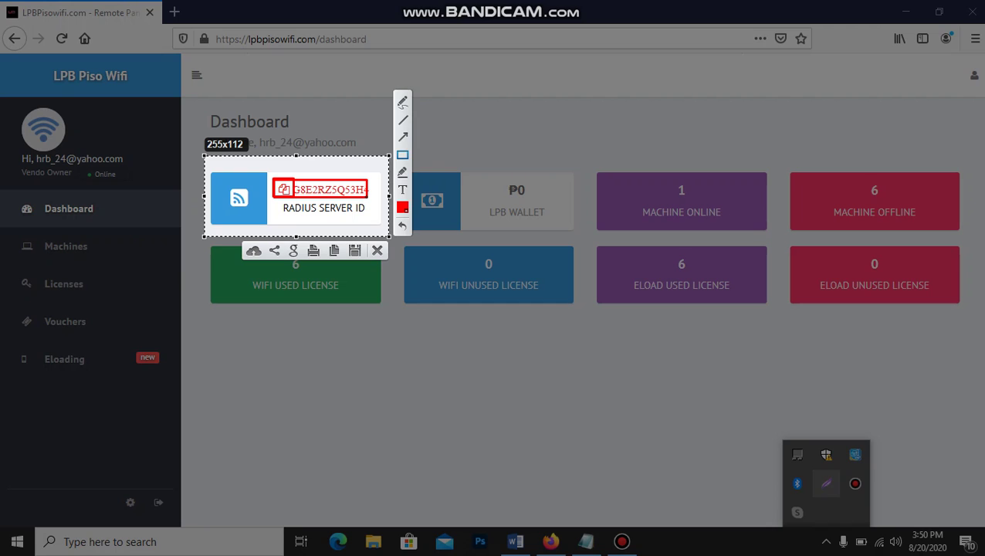
Discard the capture, copy the Radius Server ID, and dismiss the Success confirmation
click(378, 251)
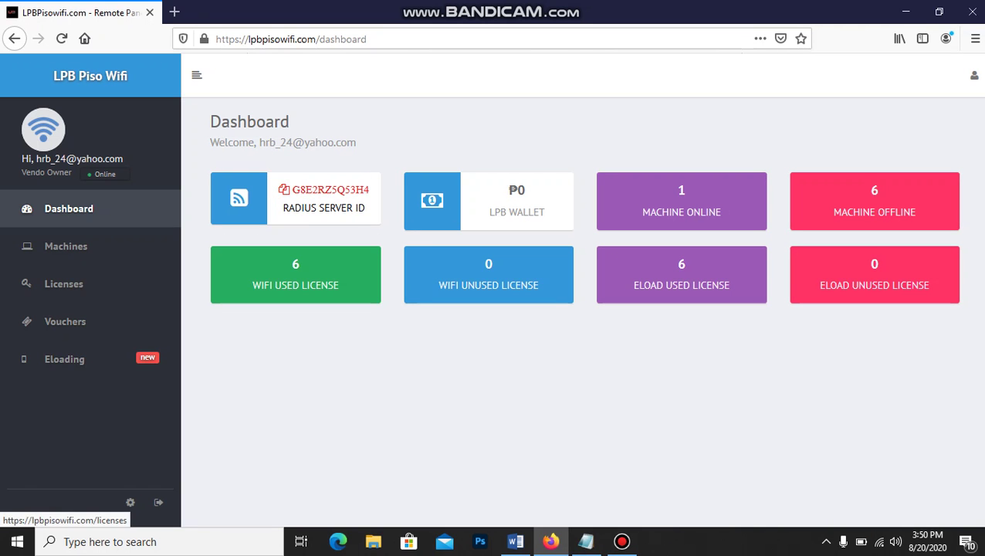
click(284, 190)
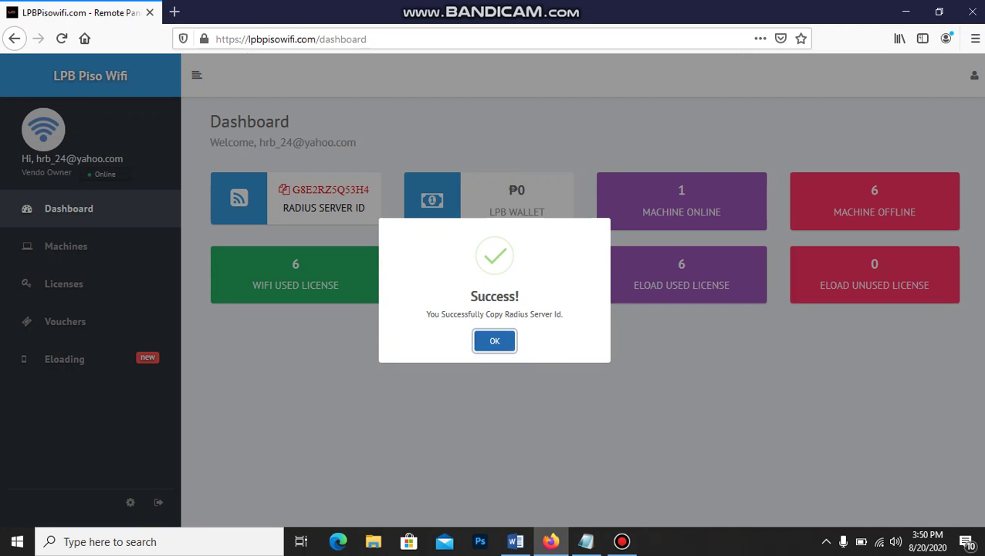
key(Return)
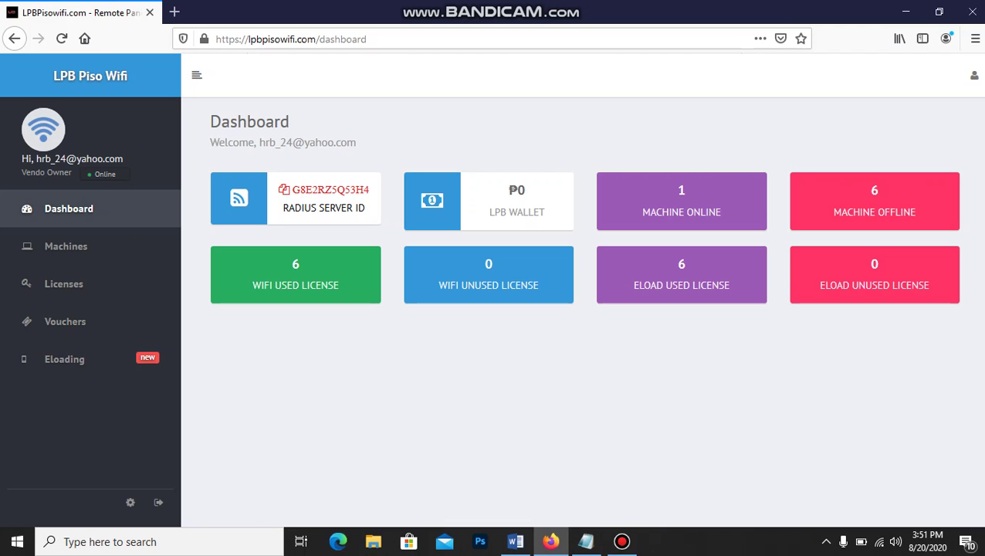
click(826, 541)
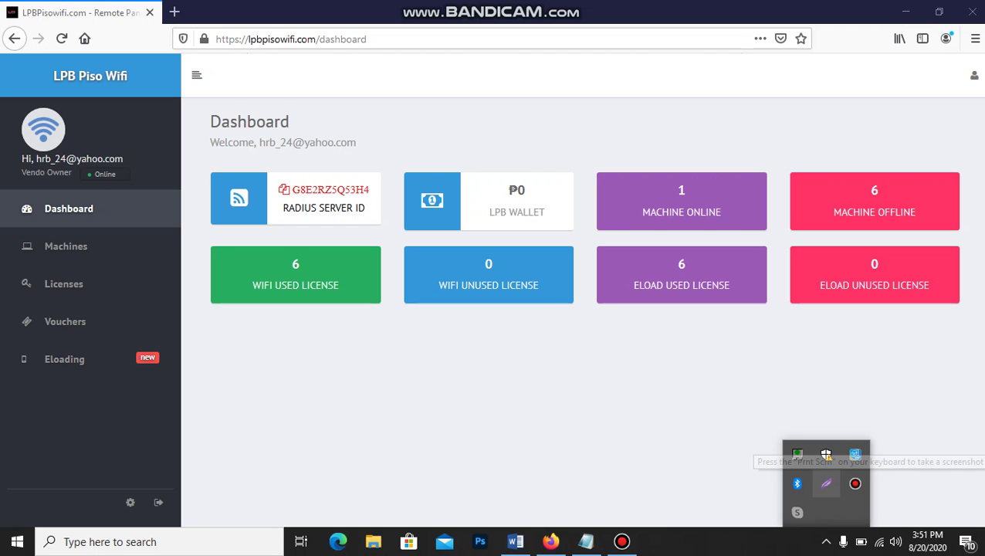
click(826, 484)
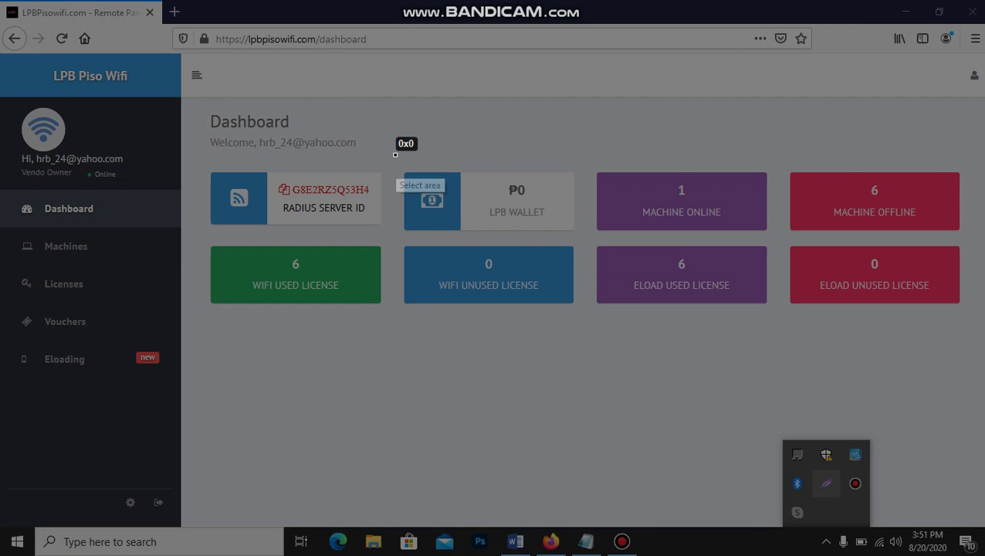
drag(395, 155, 589, 244)
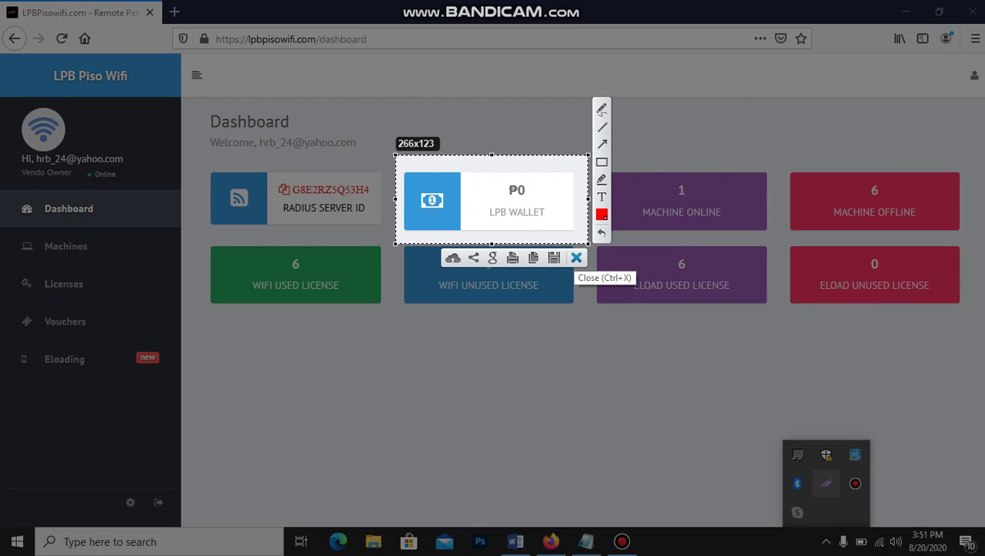
click(577, 258)
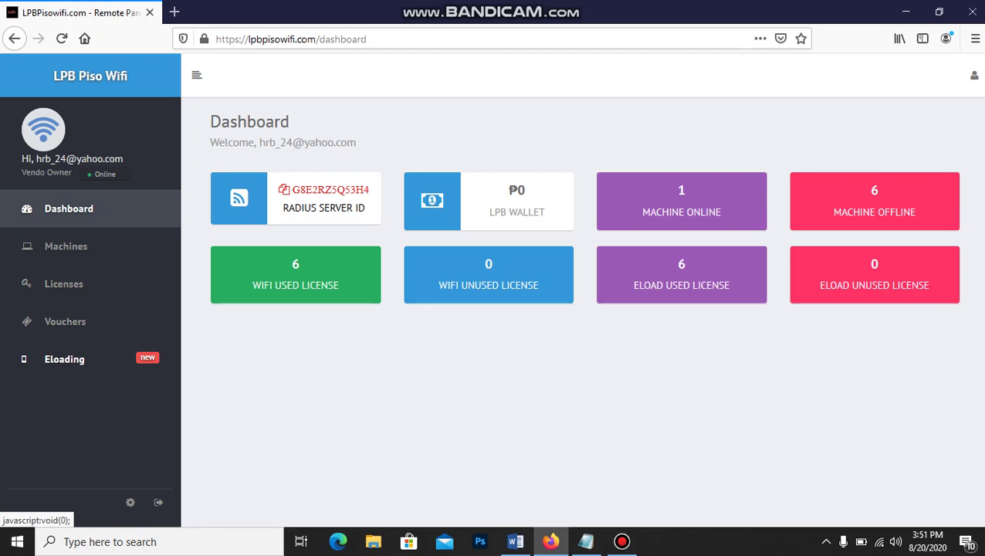
Open Eloading > Instant Cash-in and preview the Coins.ph cash-in form before closing it
click(64, 359)
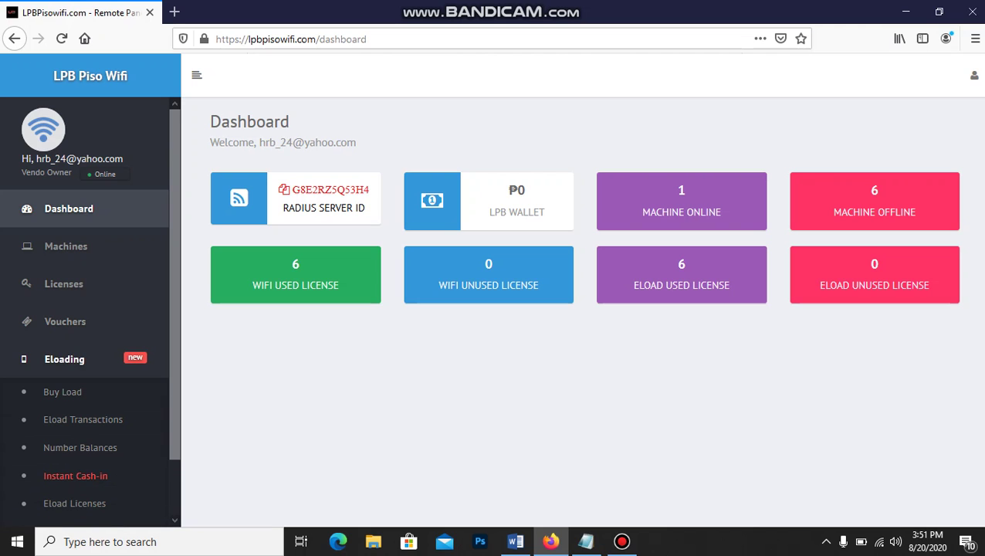
scroll(75, 454, down, 1)
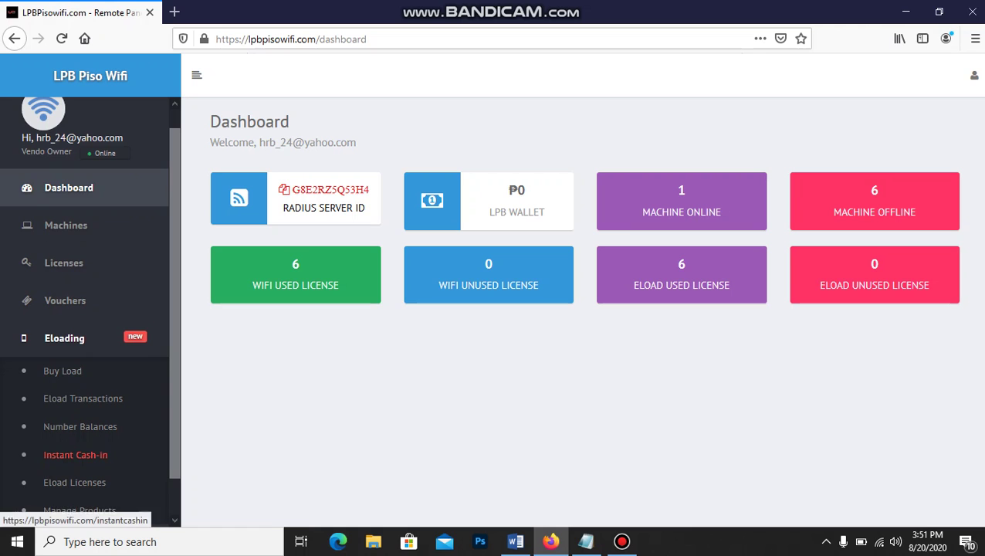
click(74, 455)
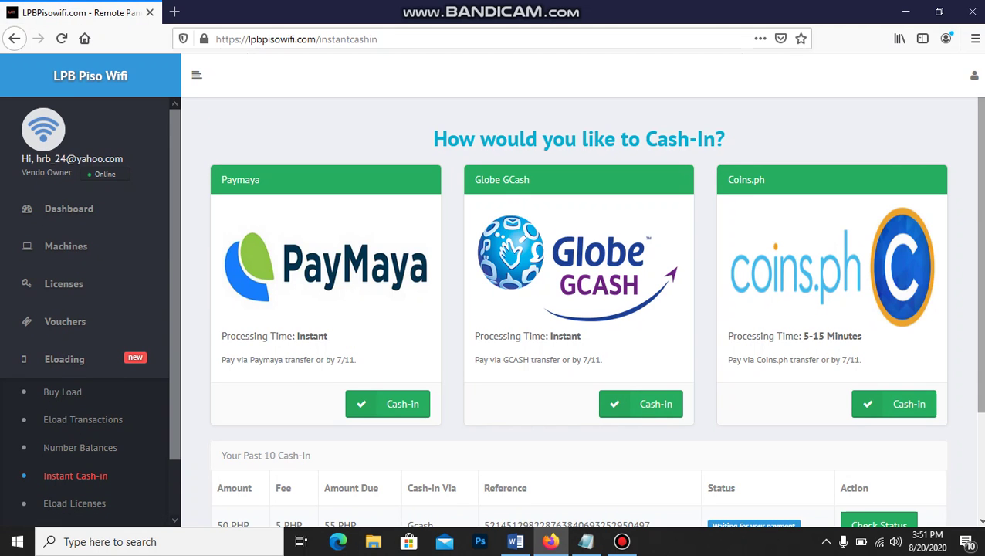
scroll(579, 316, down, 1)
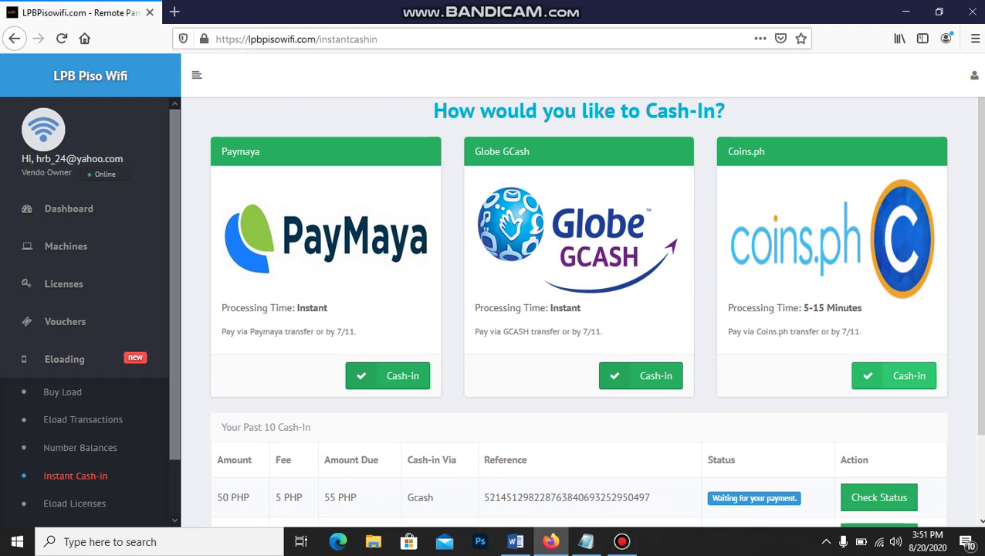
click(893, 376)
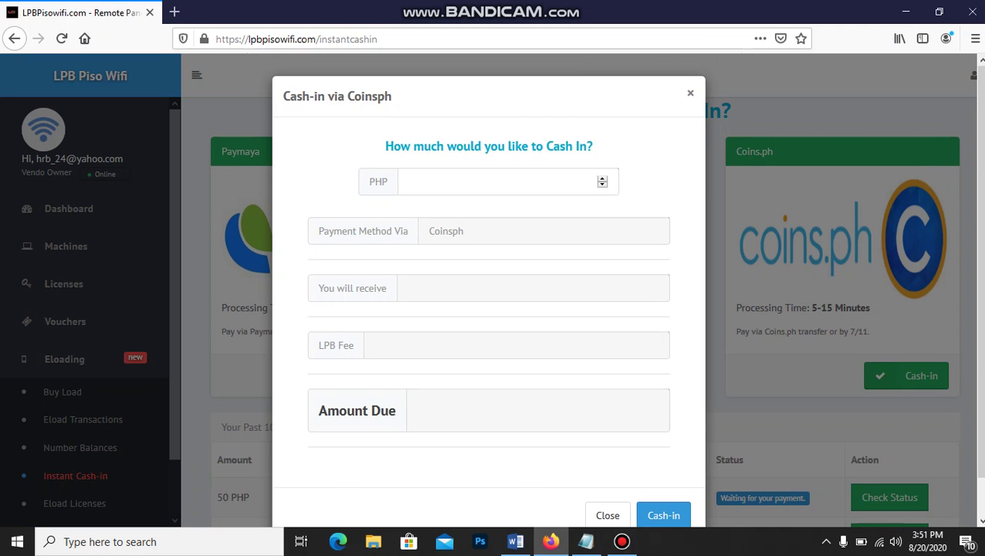
click(691, 93)
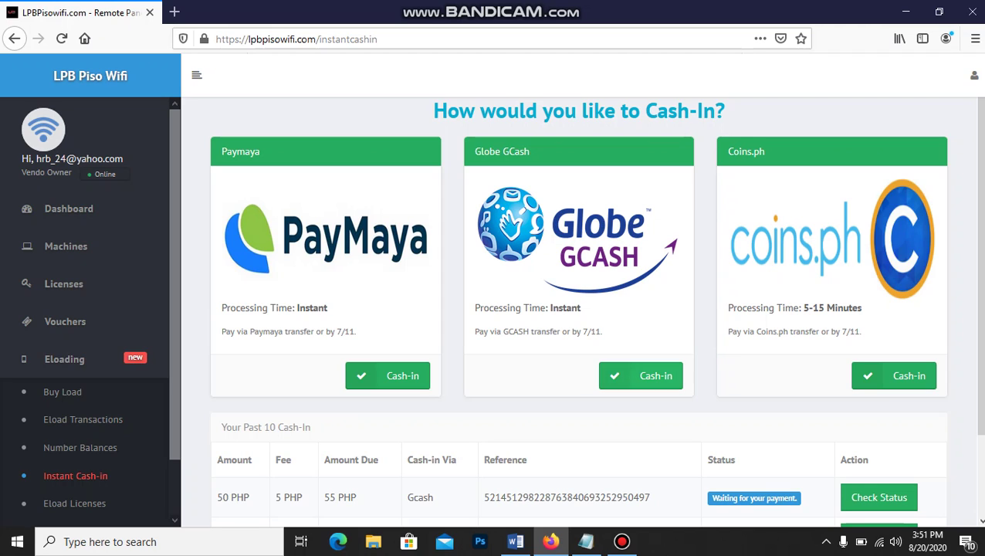
click(641, 376)
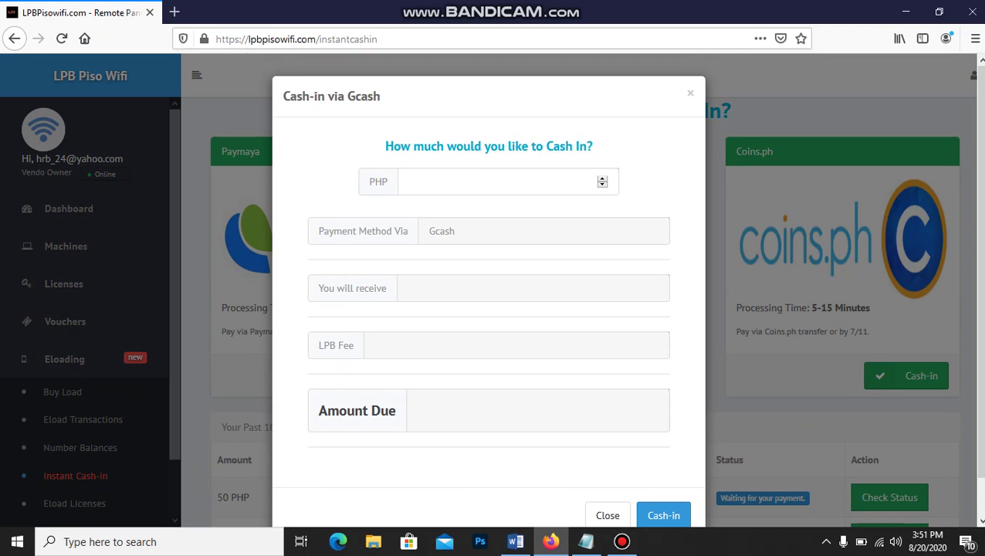
click(494, 182)
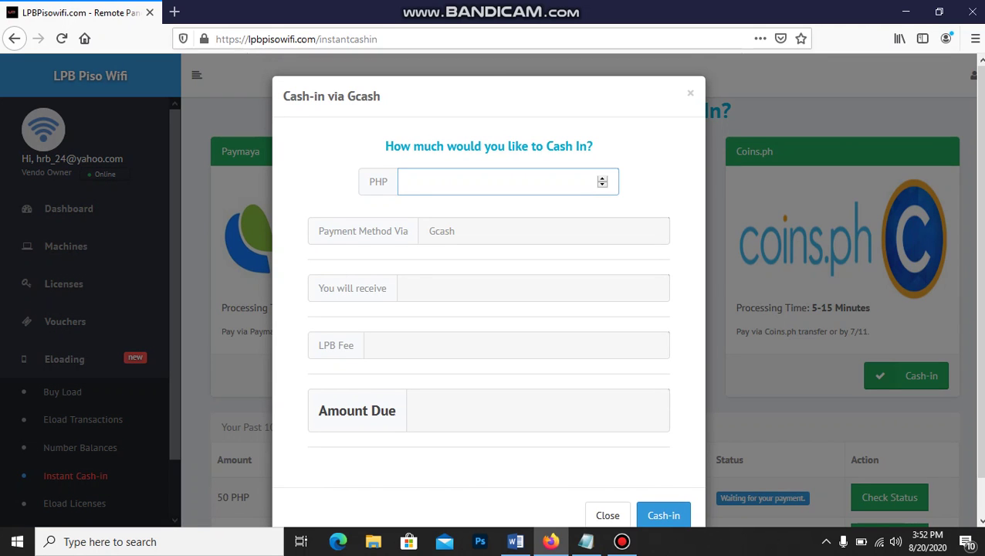
text(50)
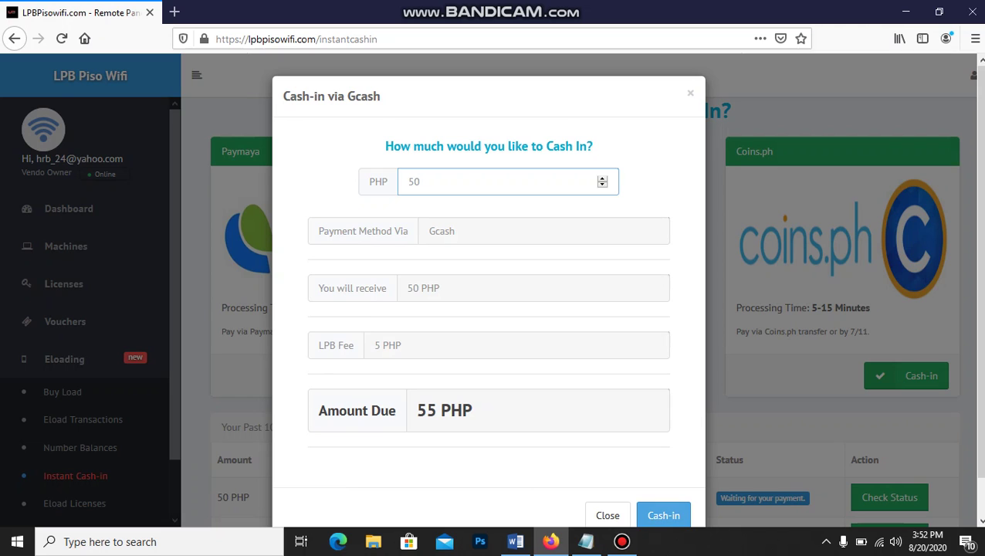
scroll(488, 293, down, 2)
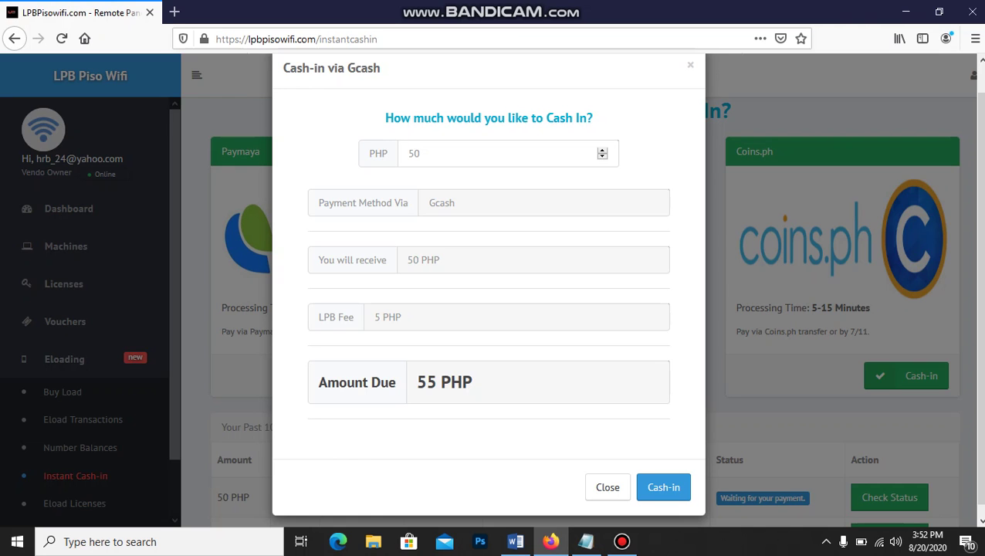
key(Escape)
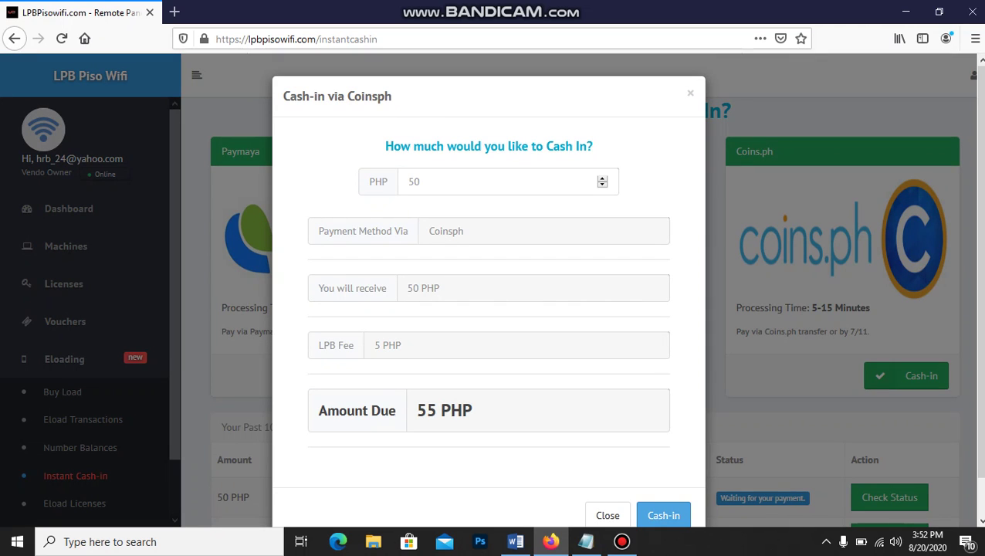
scroll(489, 286, down, 1)
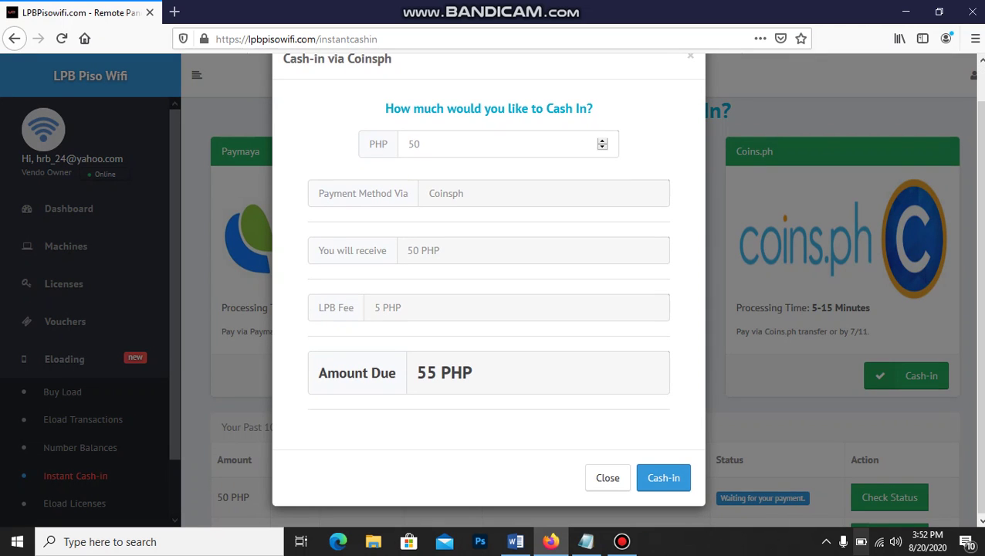
click(827, 541)
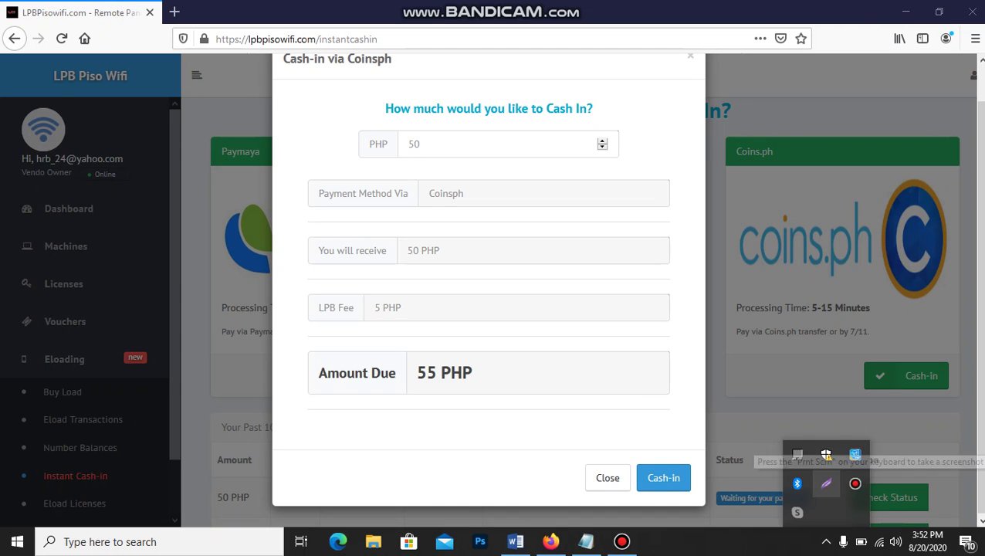
click(827, 484)
drag(568, 444, 740, 505)
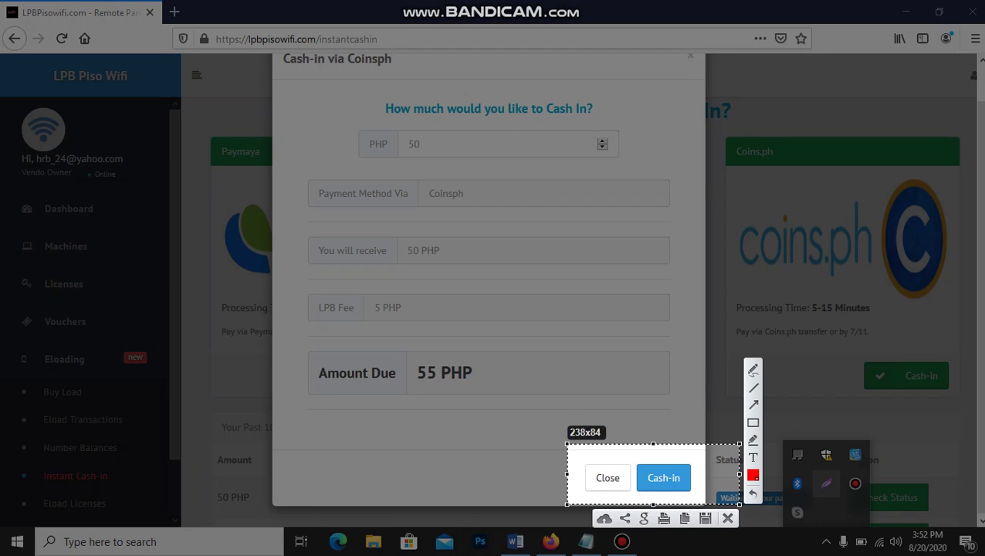
key(ctrl+c)
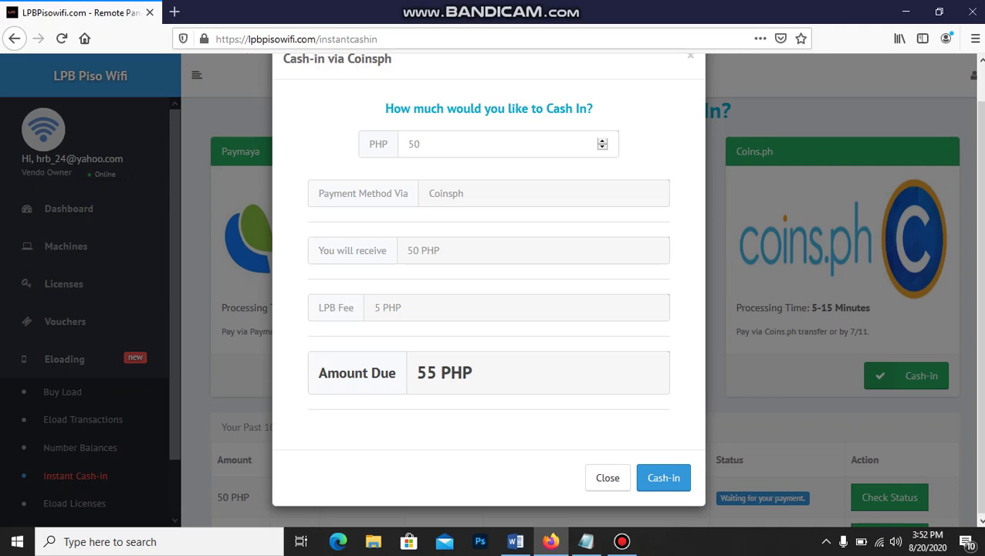
key(Escape)
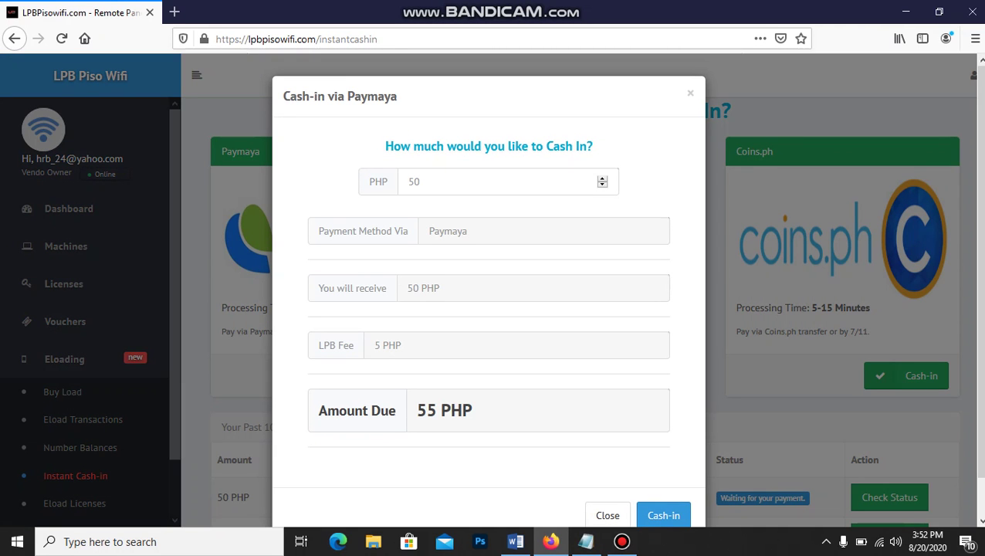
click(690, 93)
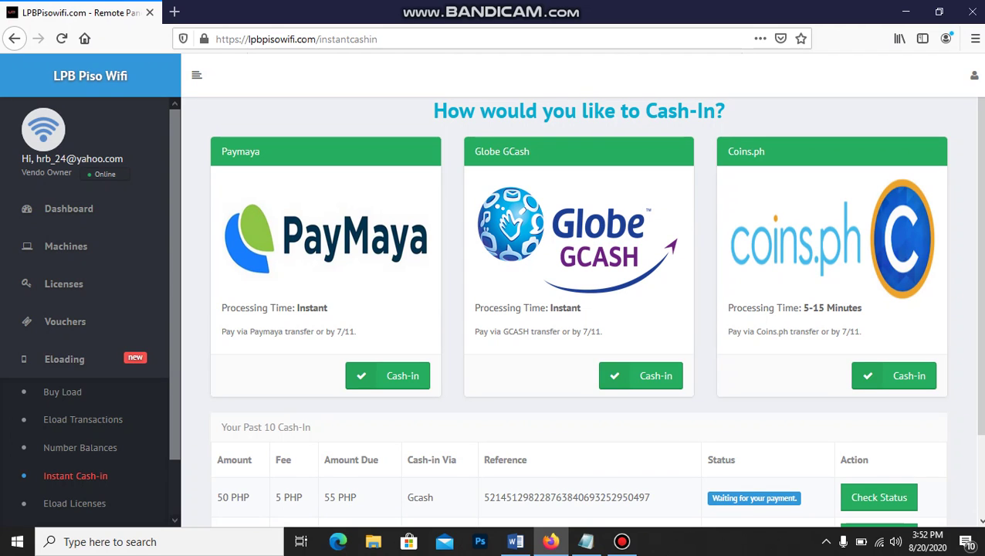
Return to the Dashboard showing a ₱0 LPB WALLET, 1 machine online and 6 offline
scroll(579, 309, down, 2)
scroll(579, 309, up, 3)
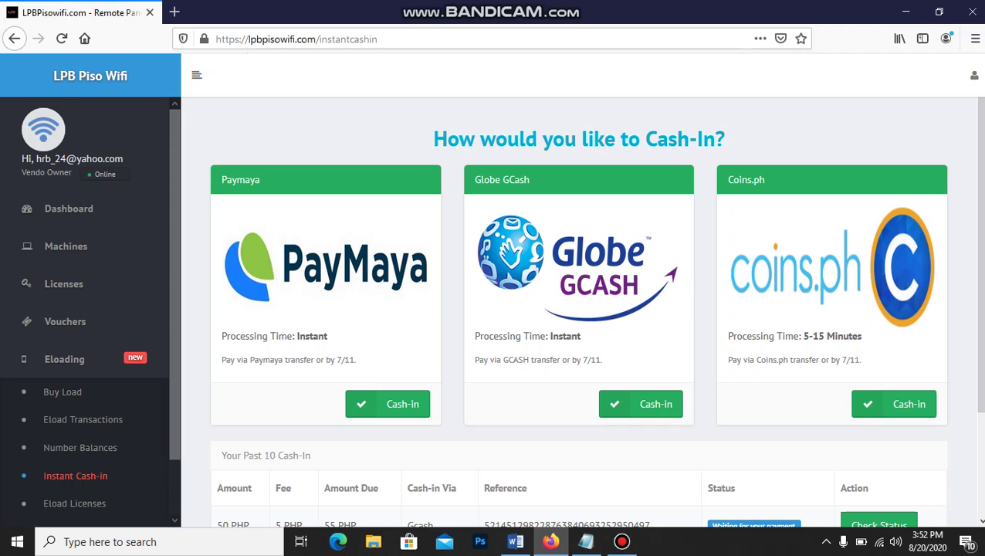
scroll(90, 309, down, 2)
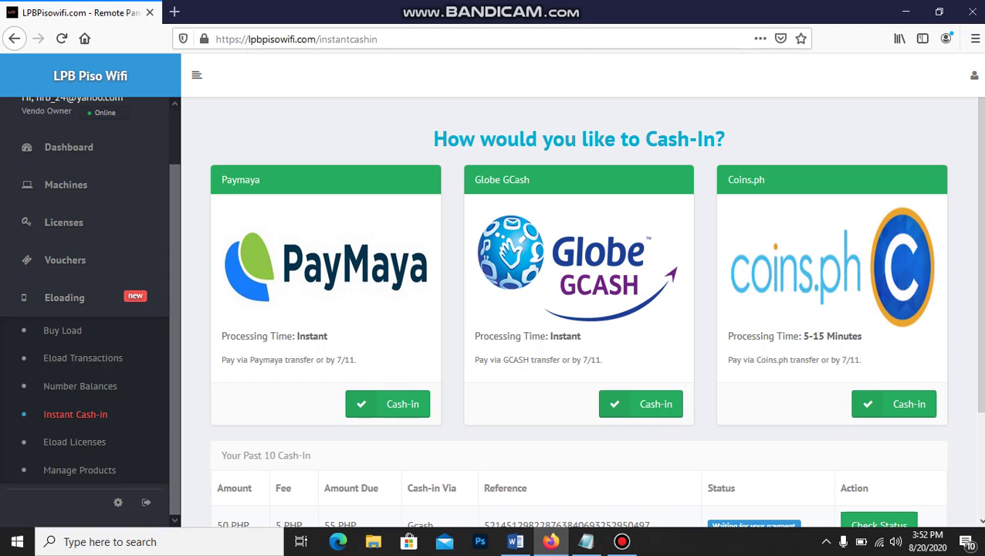
scroll(77, 232, up, 2)
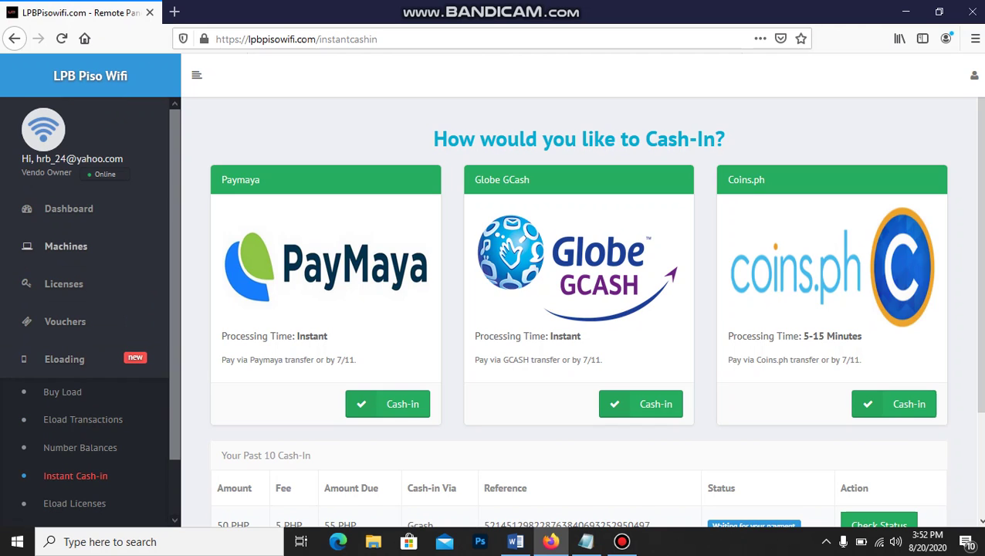
click(69, 209)
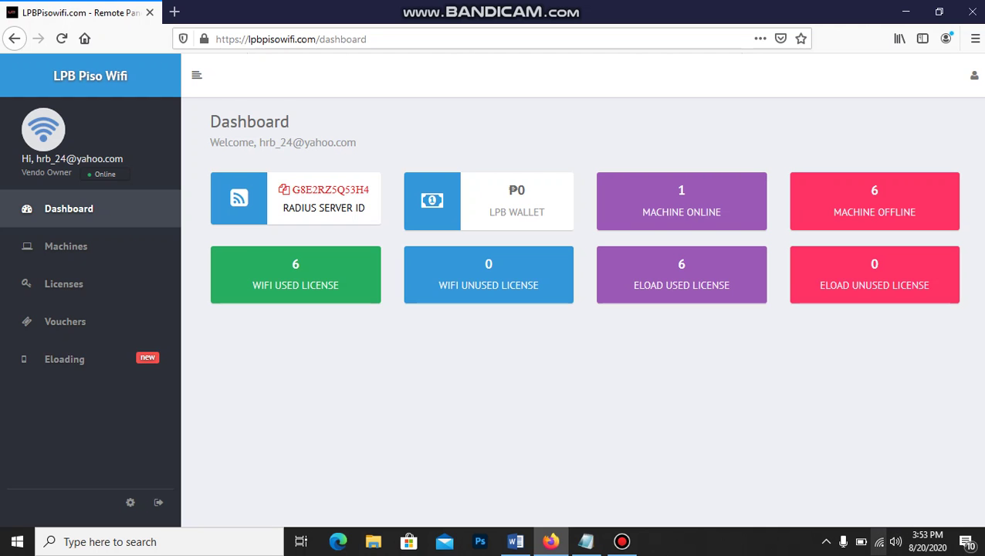
Connect to the Piso Wifi Vendo Wi-Fi network and enter 10.0.0.1 in the address bar
click(879, 542)
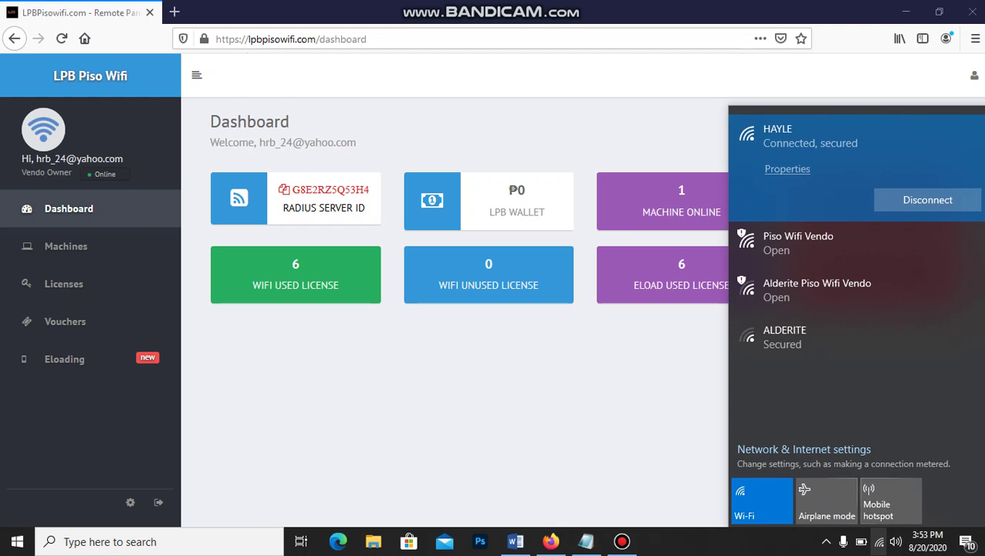
click(818, 243)
click(924, 279)
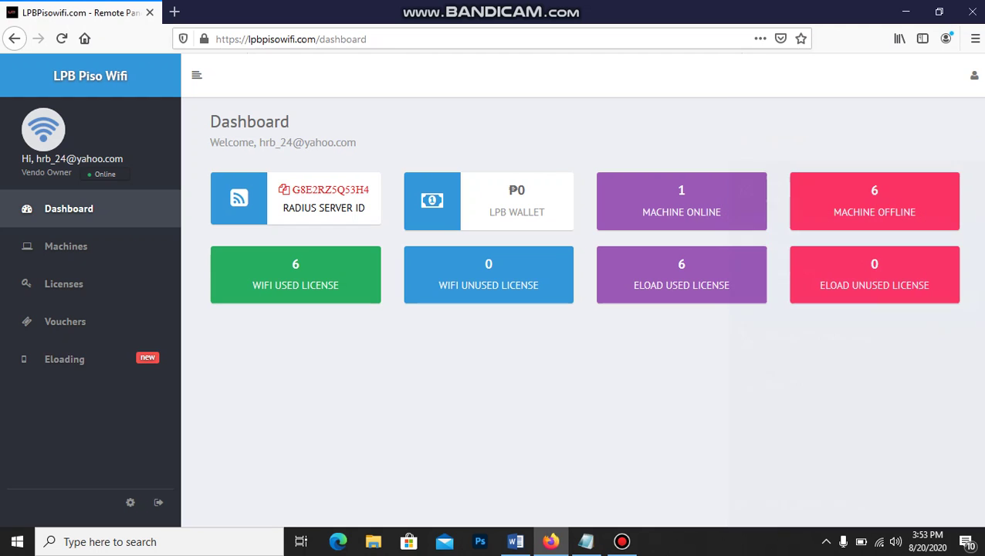
key(Escape)
key(ctrl+l)
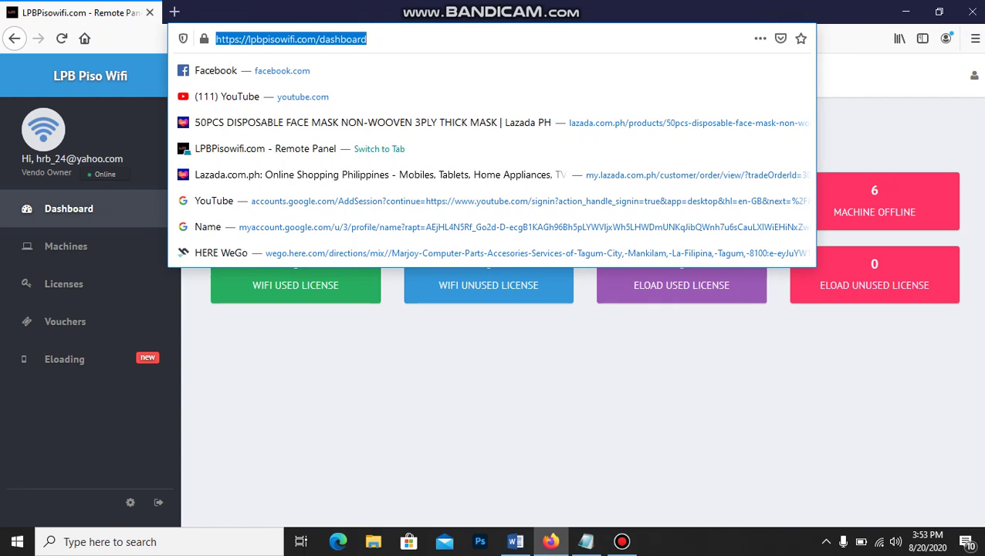
text(10.)
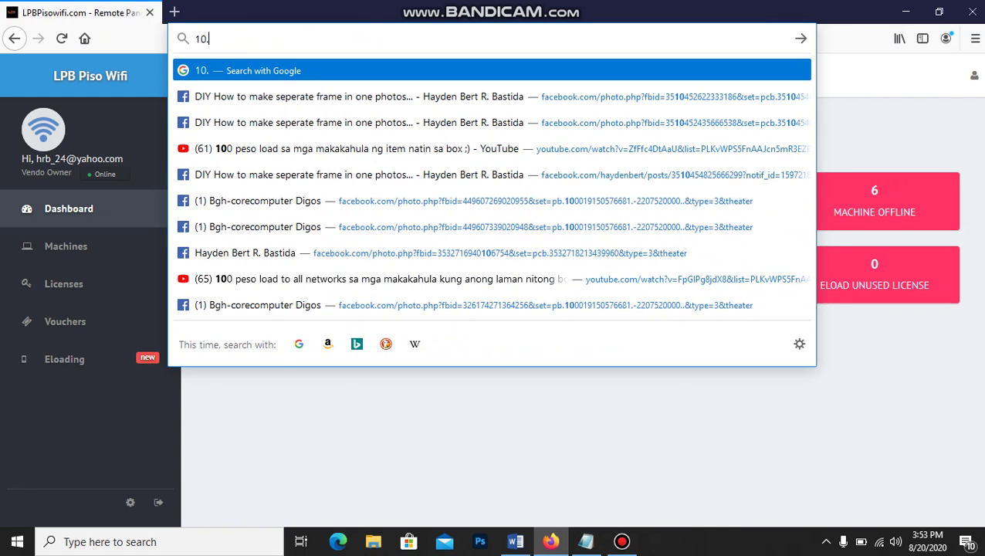
text(0.0.1)
Load the 10.0.0.1 portal and review its Connected status, 2 hr 30 min remaining and ₱0 credits
key(Return)
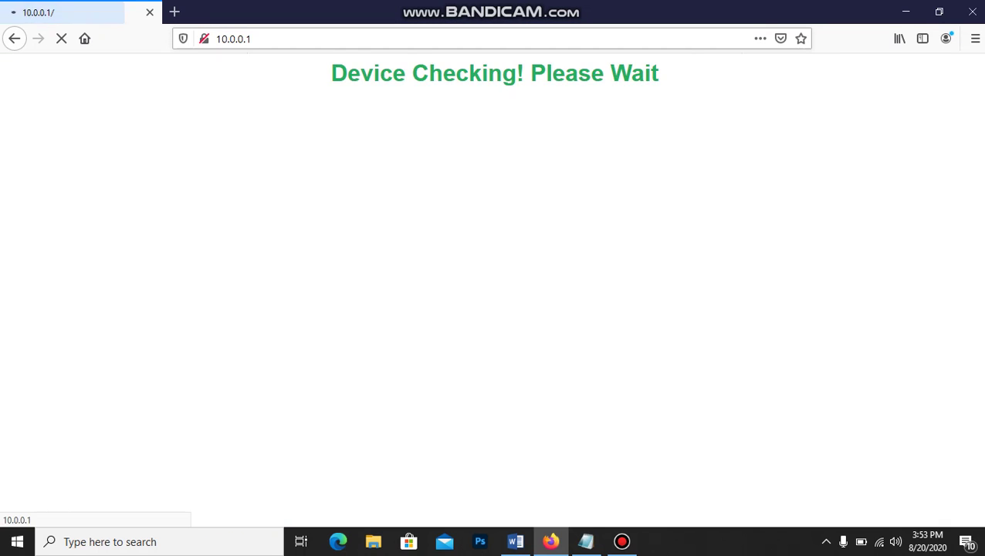
scroll(489, 309, down, 2)
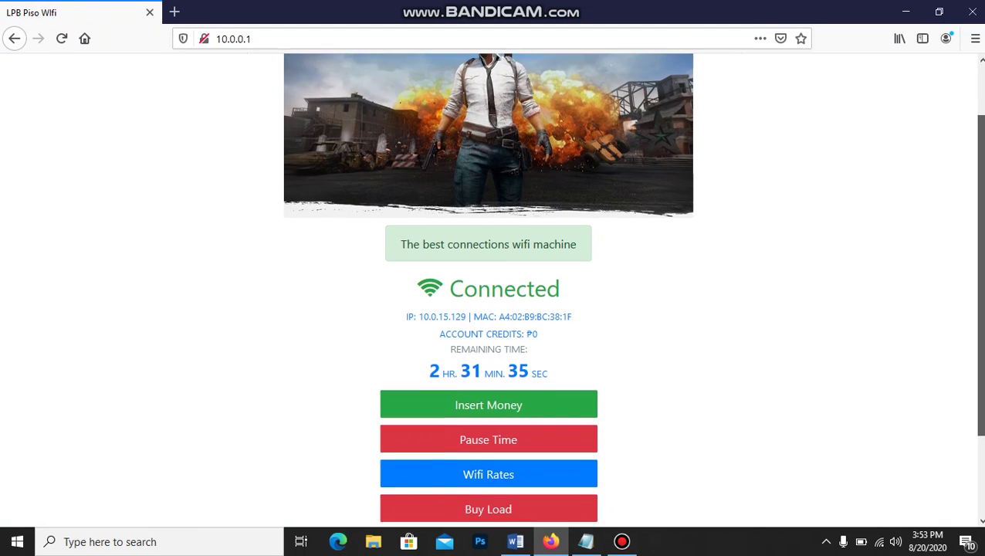
scroll(488, 309, down, 2)
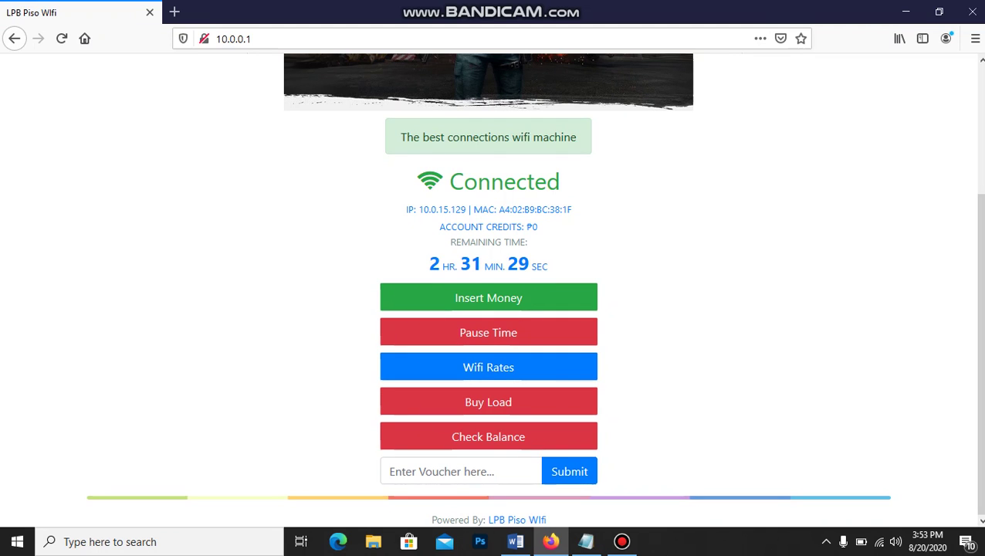
scroll(489, 286, up, 4)
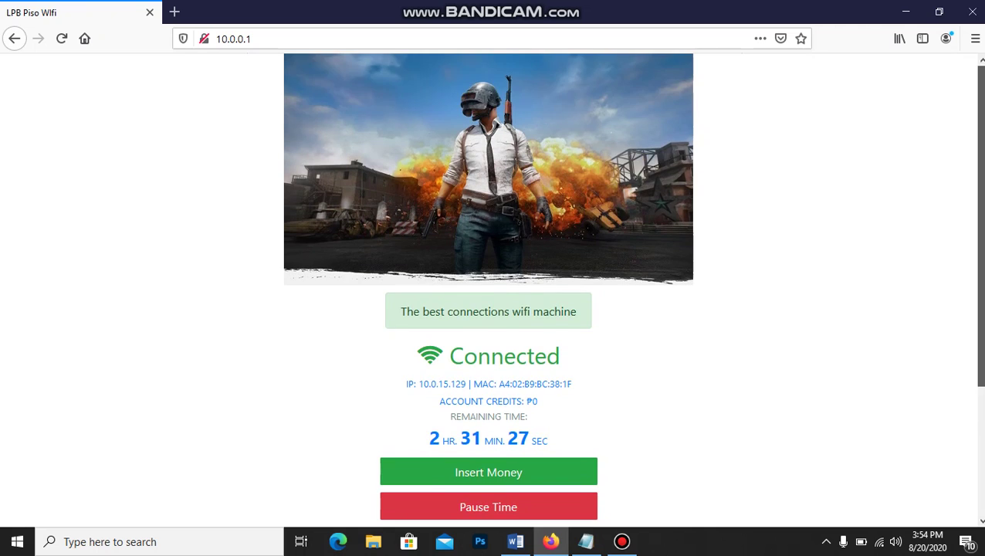
scroll(489, 286, down, 4)
scroll(489, 286, up, 4)
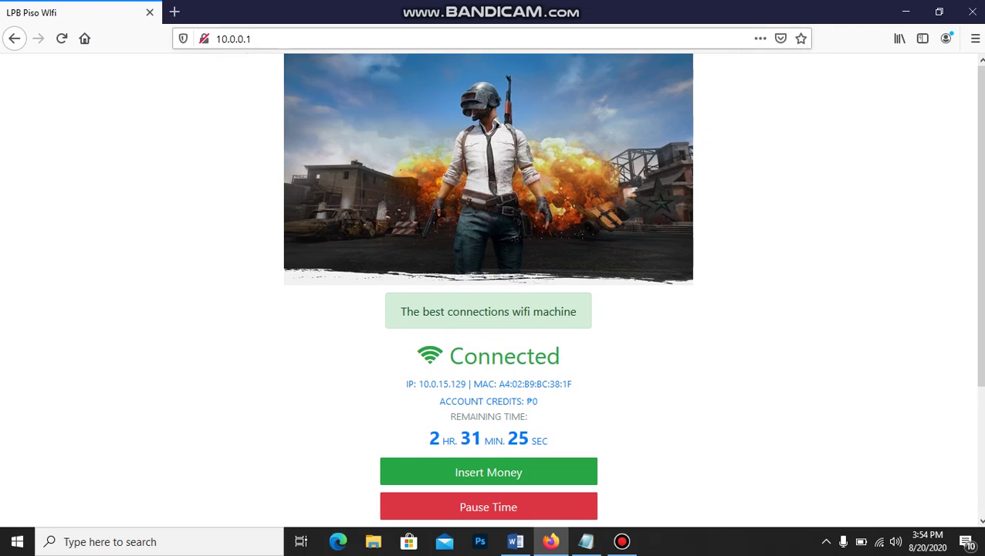
key(ctrl+l)
key(Escape)
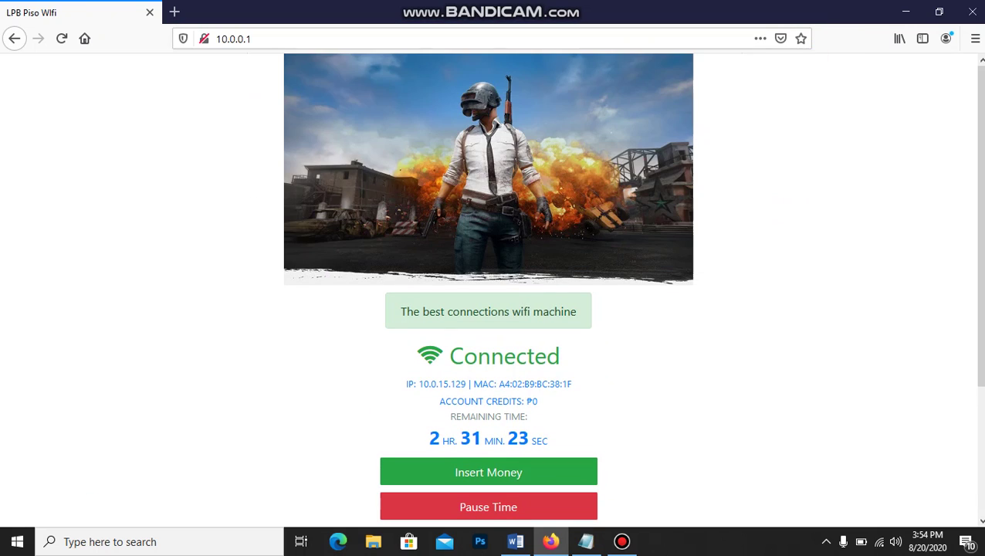
scroll(489, 286, down, 3)
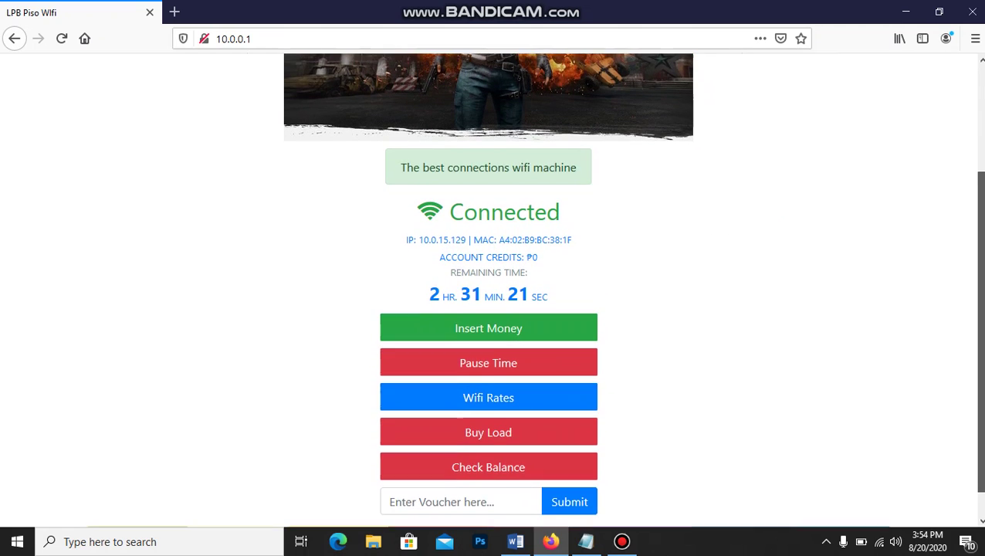
scroll(489, 286, down, 1)
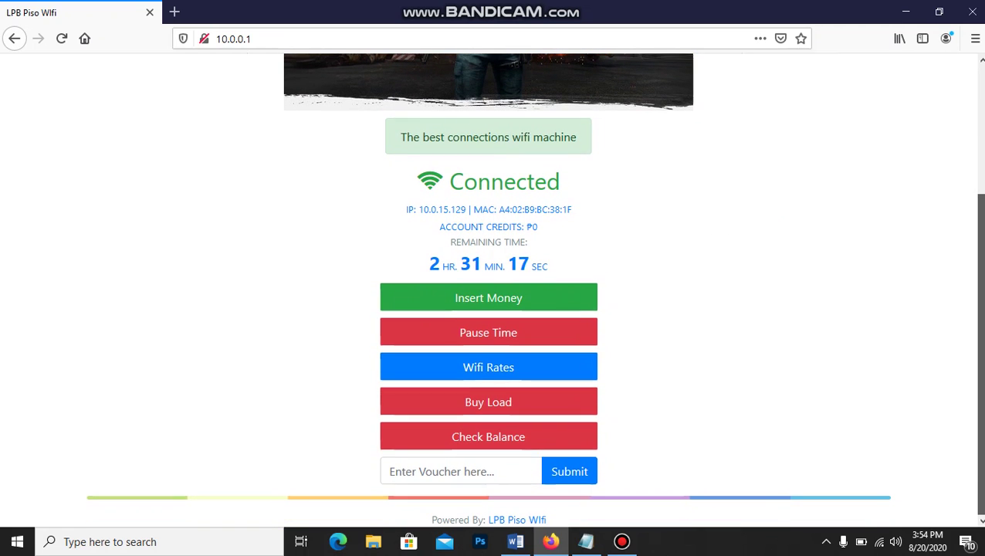
scroll(489, 286, up, 1)
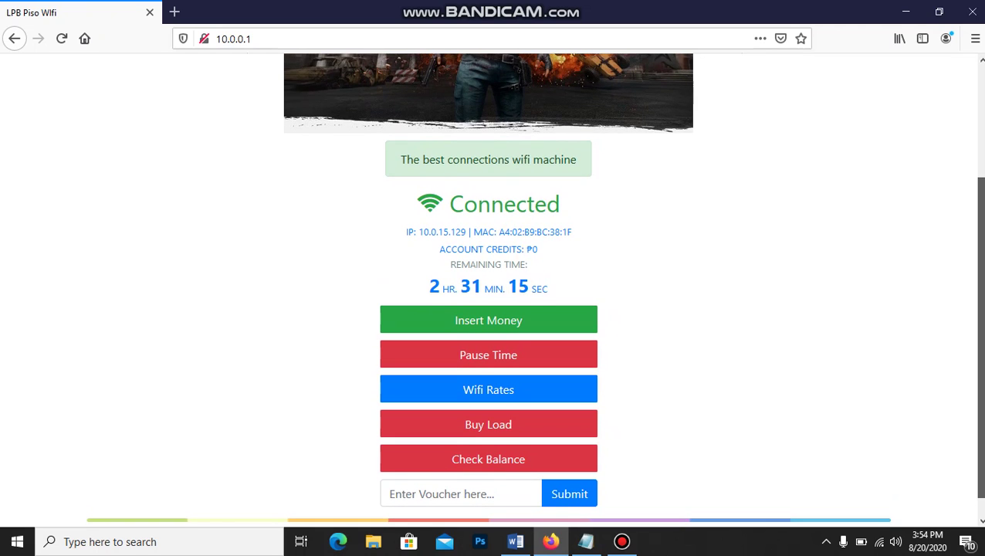
scroll(489, 285, down, 1)
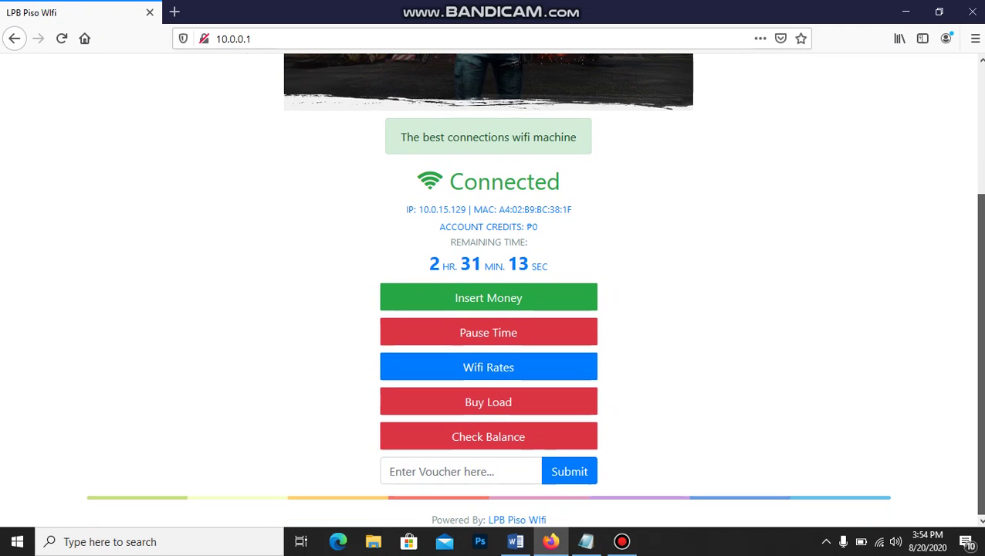
scroll(489, 286, up, 1)
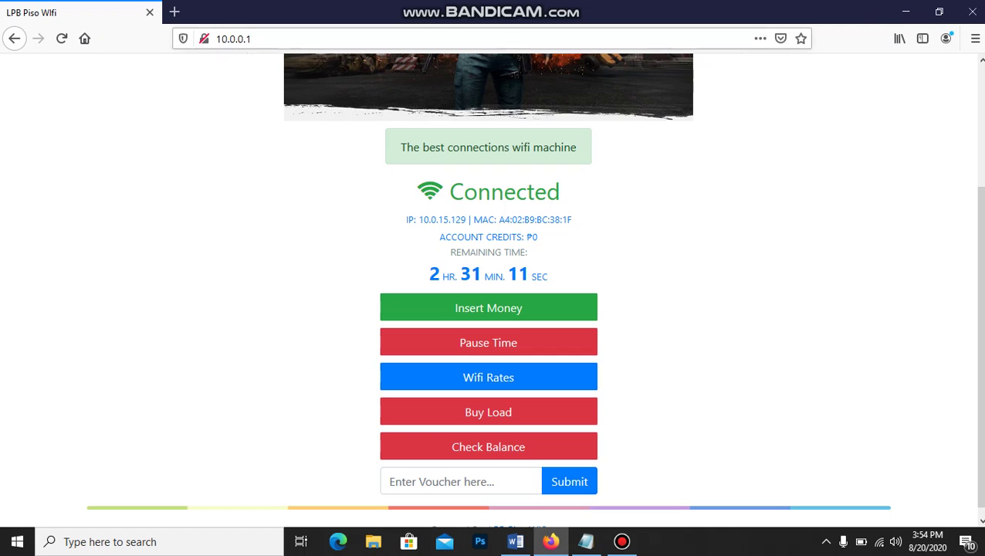
scroll(489, 286, down, 1)
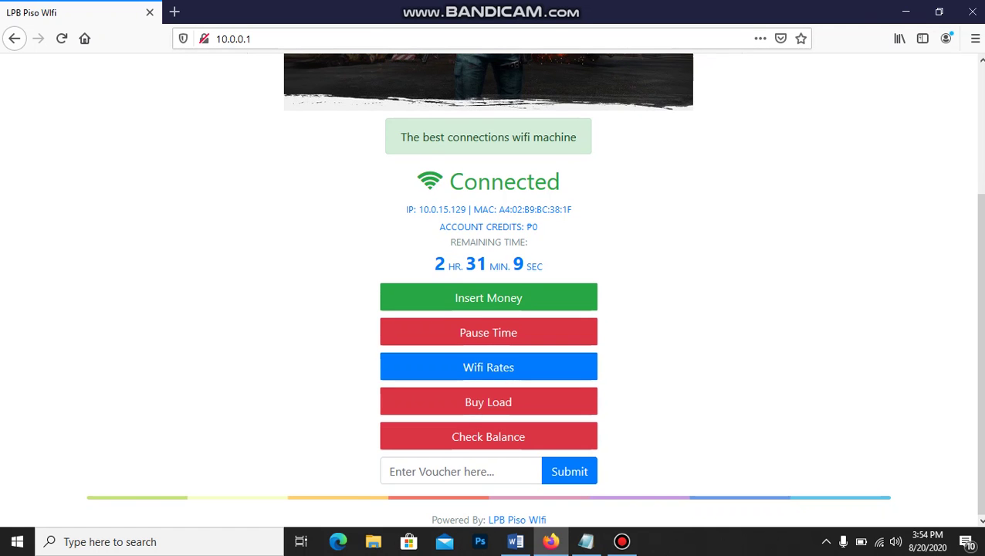
View the Buy Load eloading form, close it, and return to the top of the portal
click(488, 402)
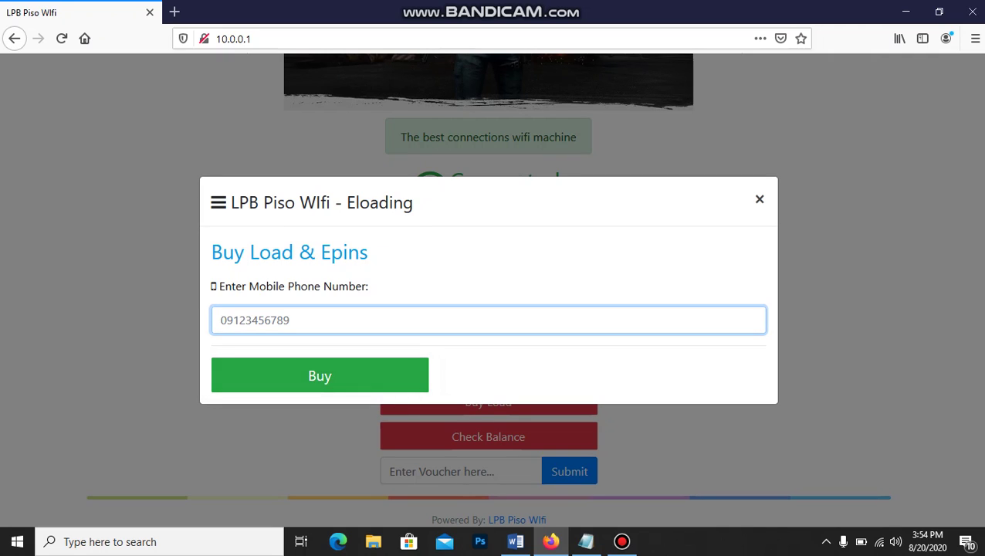
click(760, 199)
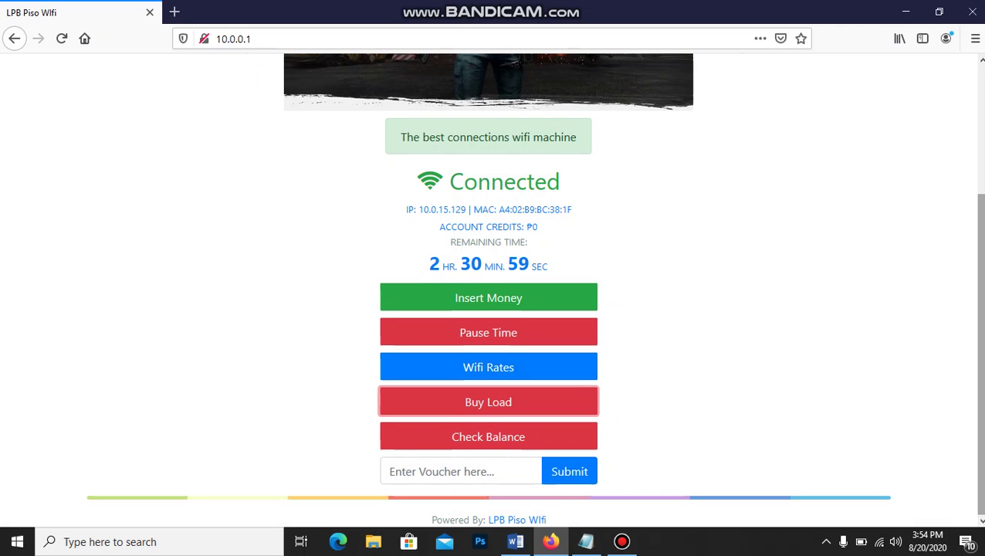
scroll(489, 289, up, 3)
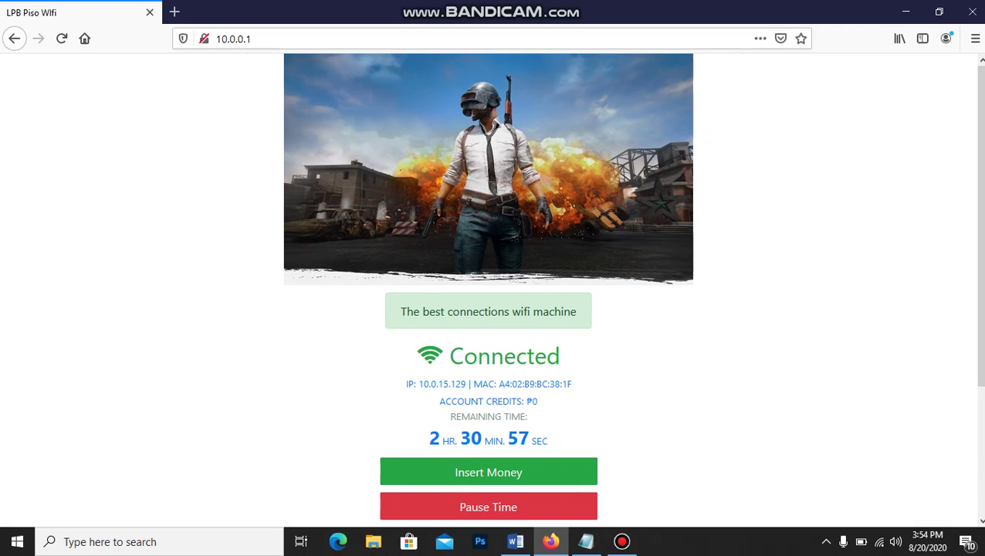
click(232, 38)
Append /admin to 10.0.0.1 and load the admin sign-in page
click(253, 39)
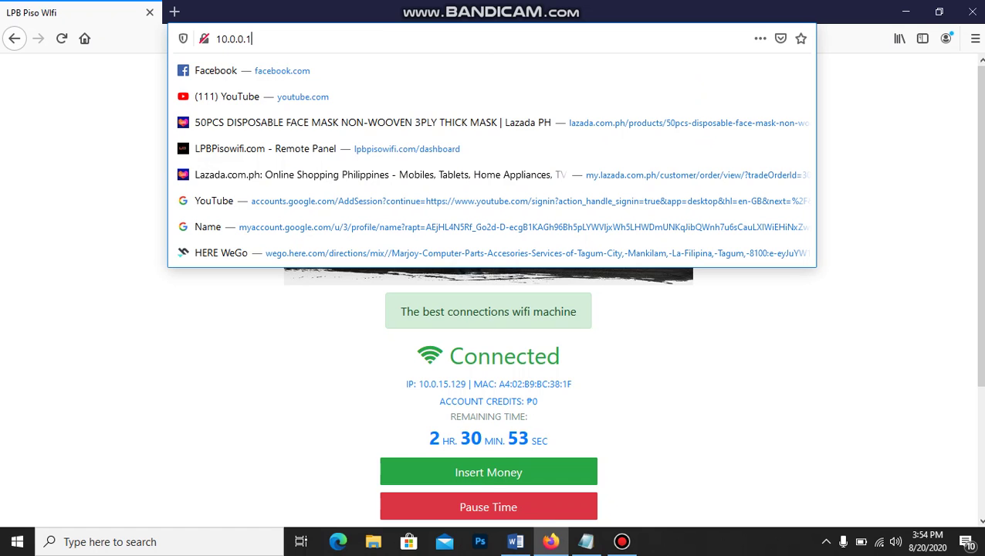
text(/)
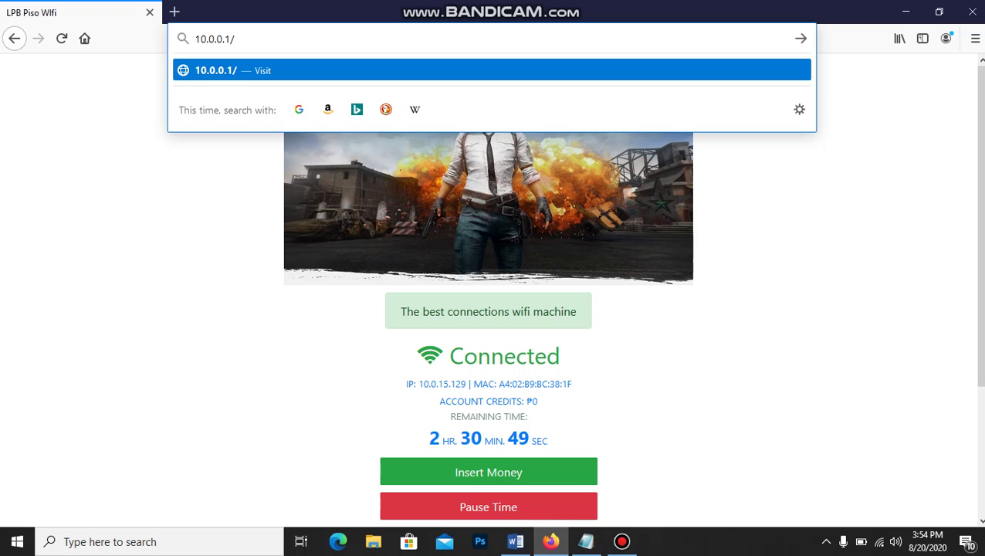
text(admin)
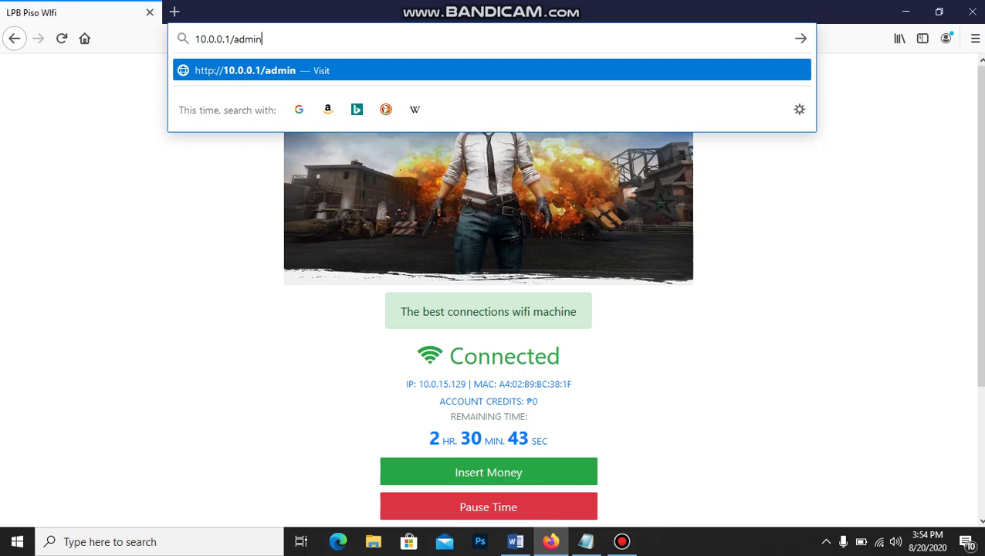
key(Return)
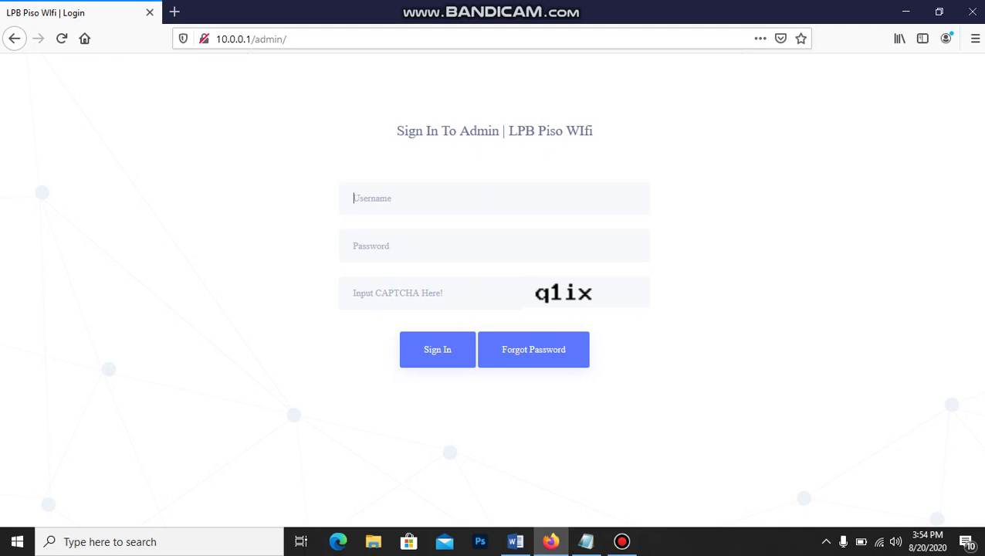
Sign in with the admin username, the account password and the displayed CAPTCHA code
text(admin)
click(354, 246)
click(354, 293)
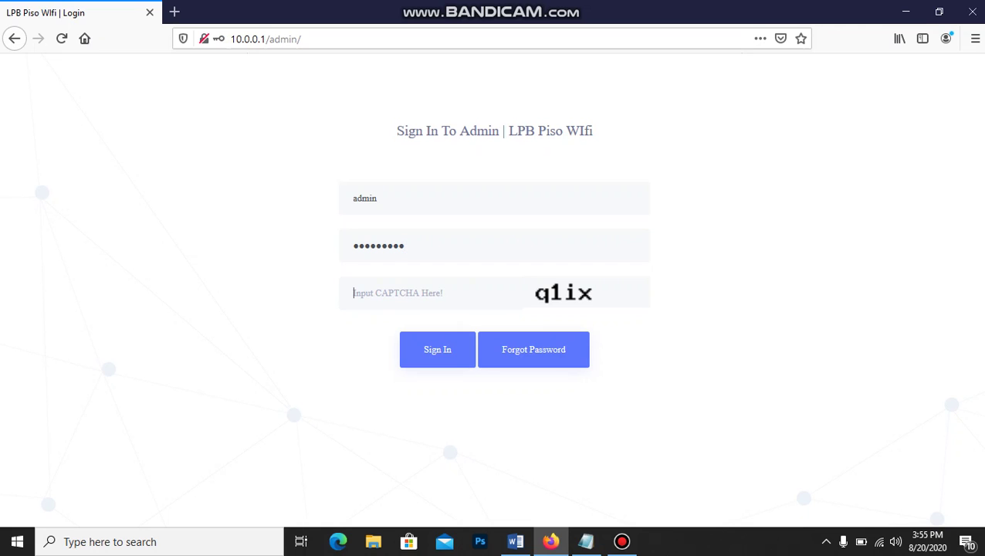
key(Return)
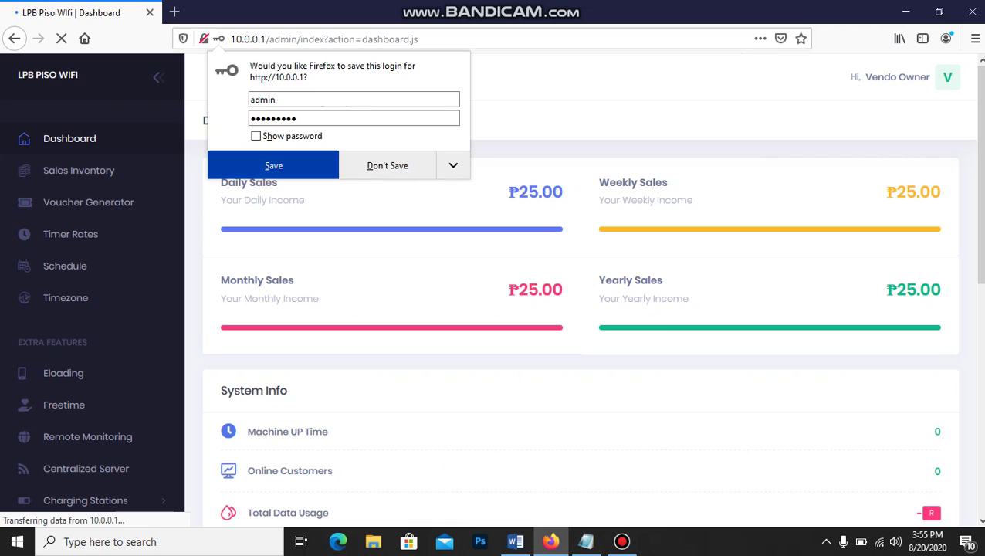
Dismiss the save-login prompt, review Dashboard system info and sales, then open the Vendo Owner menu
click(387, 165)
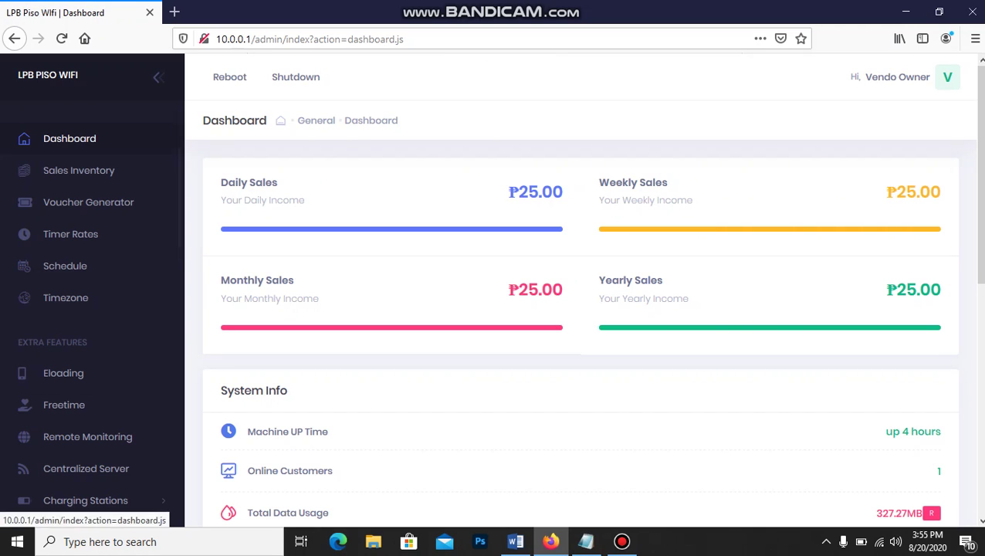
scroll(579, 309, down, 3)
scroll(579, 309, down, 4)
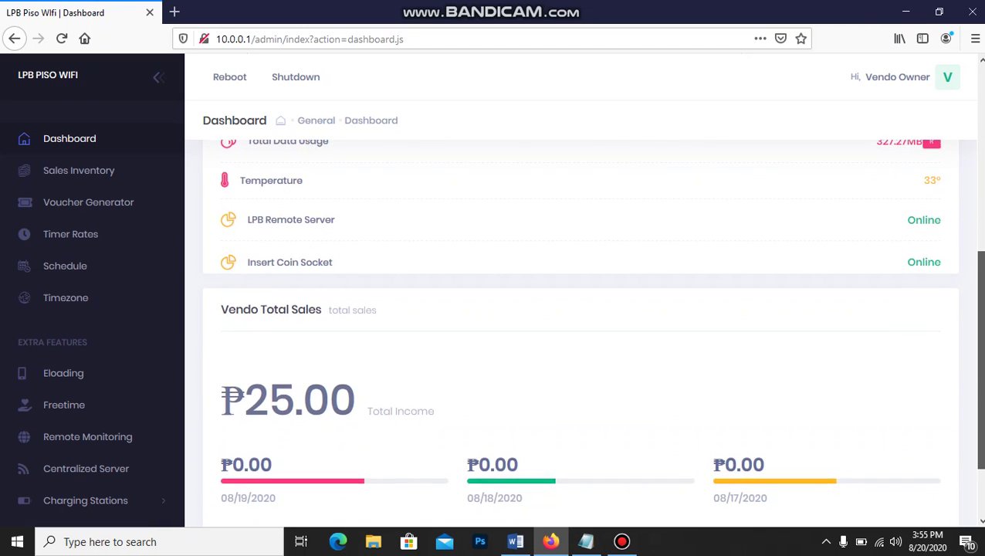
scroll(579, 309, up, 3)
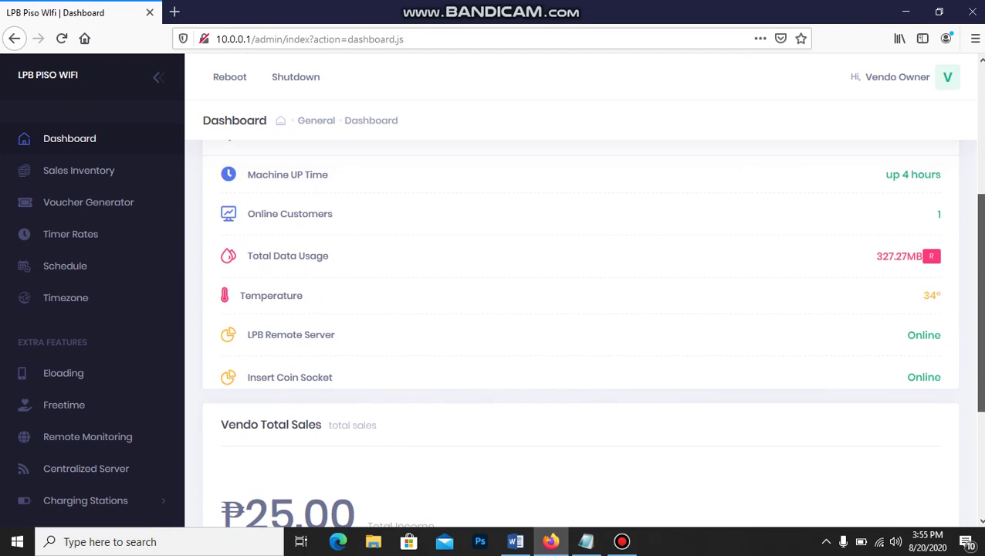
scroll(580, 332, down, 2)
scroll(579, 324, up, 6)
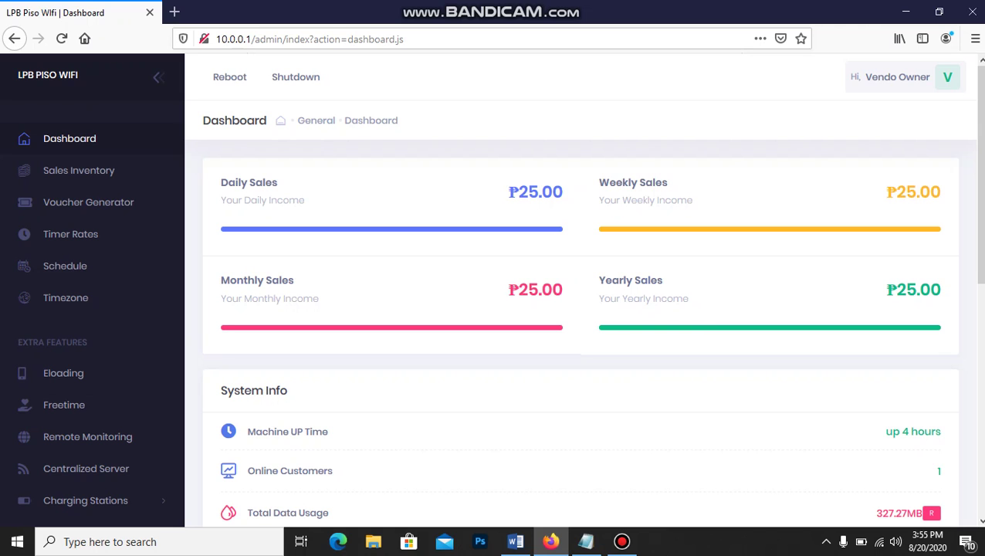
click(898, 76)
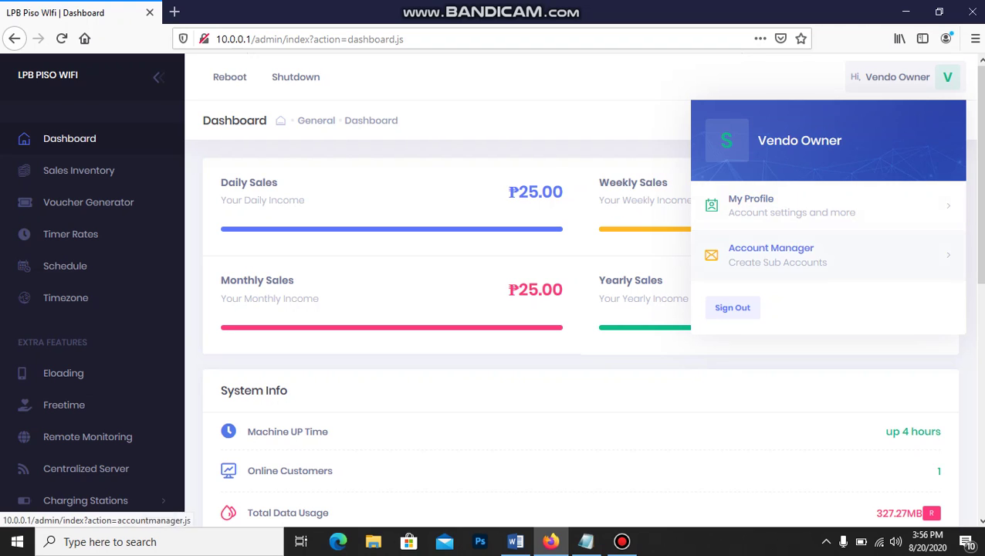
Open My Profile, show the password in plain text and overwrite it with a new entry
click(751, 205)
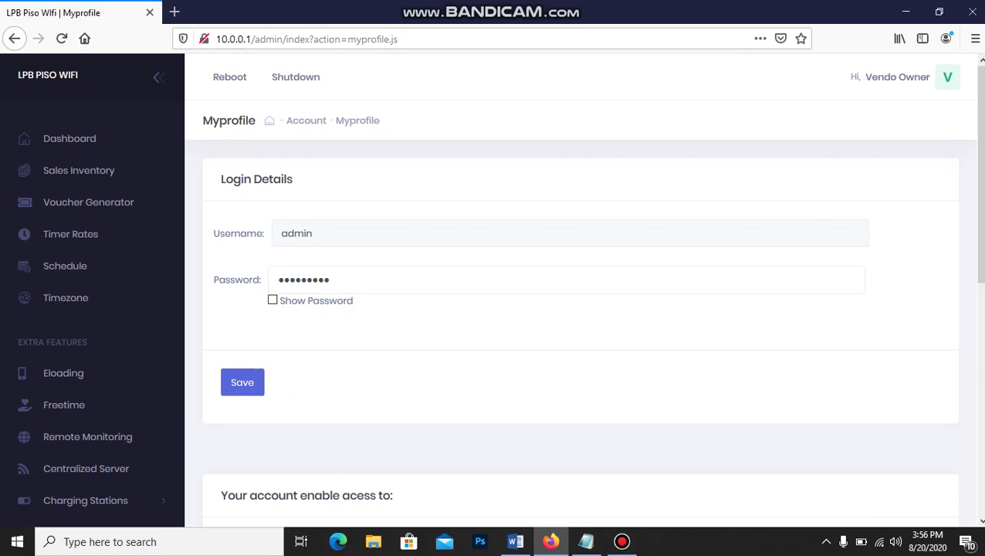
click(273, 301)
double_click(320, 279)
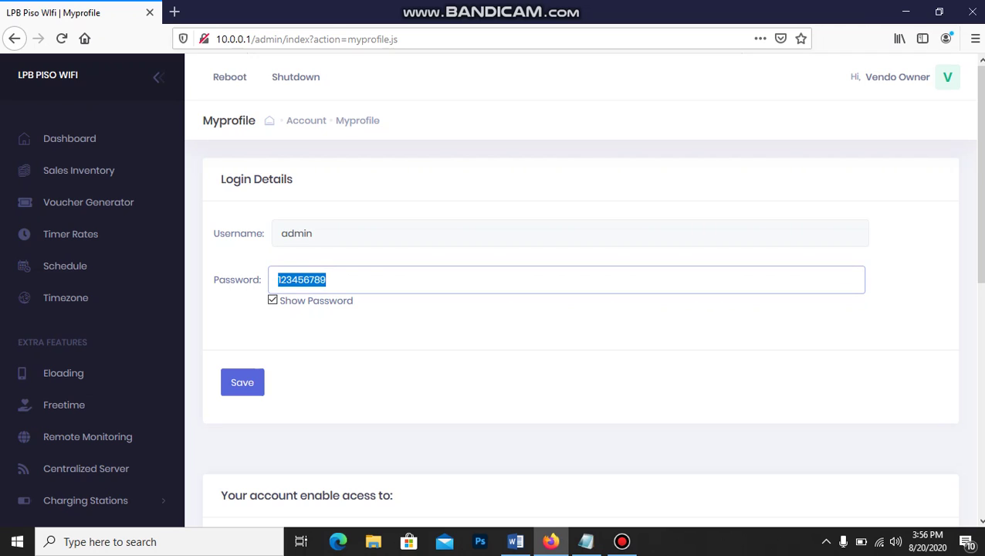
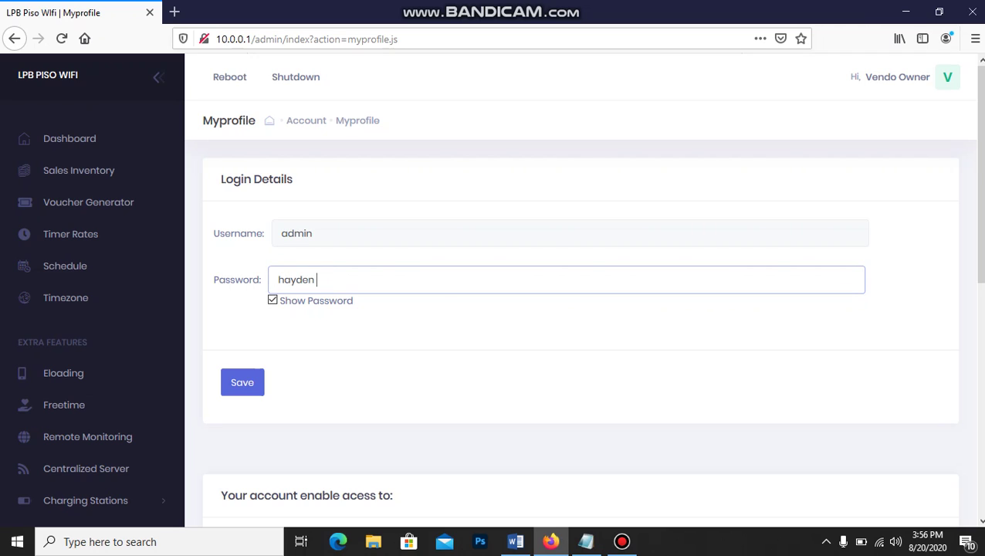
Erase the password field completely, hide the password again, and scroll through the accessible features list
key(BackSpace)
key(BackSpace)
key(BackSpace)
key(BackSpace)
key(BackSpace)
key(Escape)
click(272, 300)
click(272, 301)
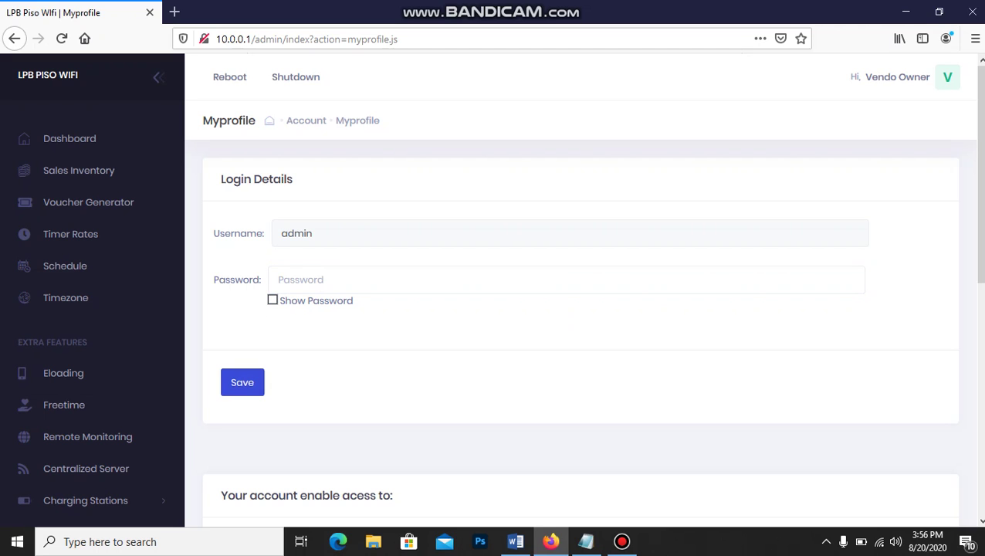
scroll(579, 309, down, 1)
scroll(579, 309, down, 6)
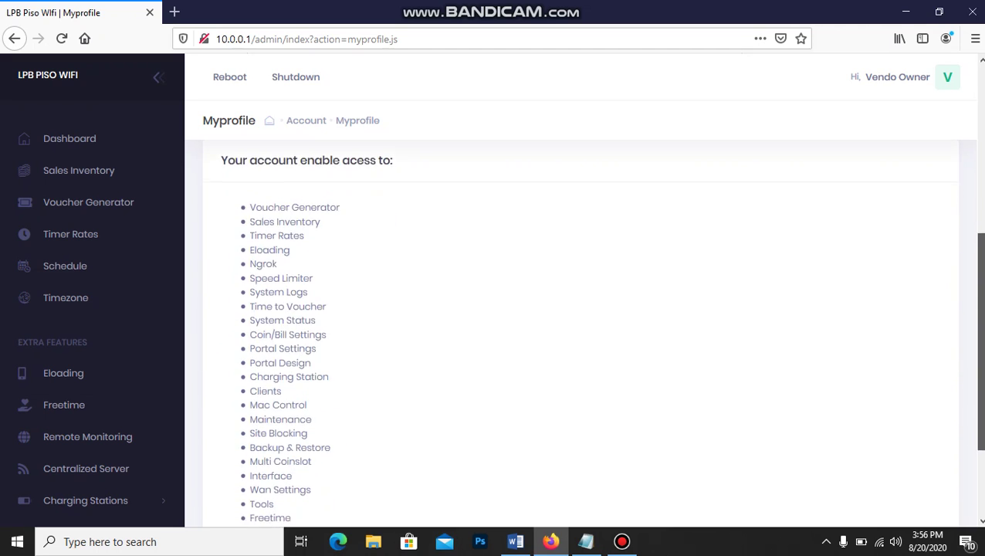
scroll(579, 309, up, 5)
scroll(579, 309, up, 2)
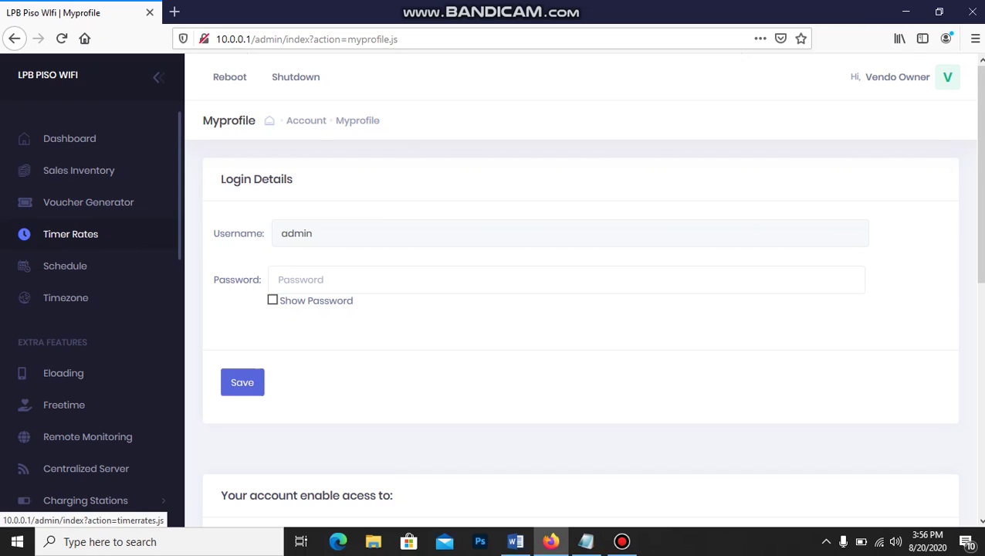
Review the Sales Inventory page, then the empty Voucher Generator, then the Timer Rates table
click(78, 170)
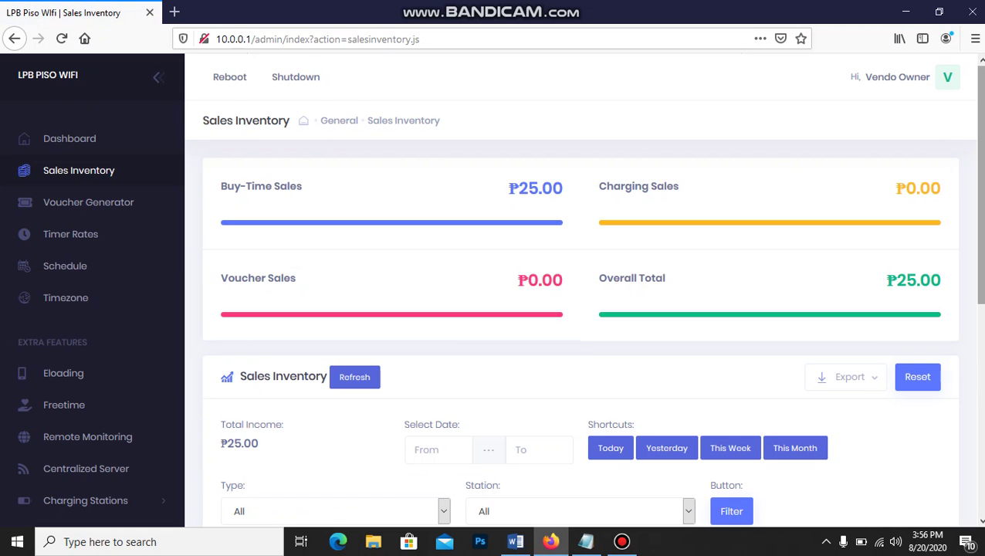
scroll(579, 332, down, 3)
scroll(579, 332, up, 3)
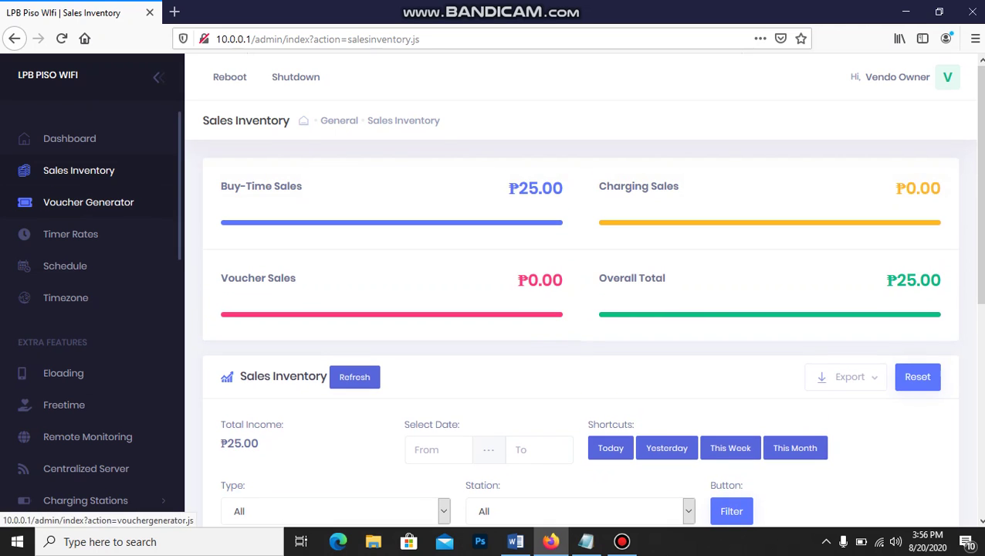
click(88, 202)
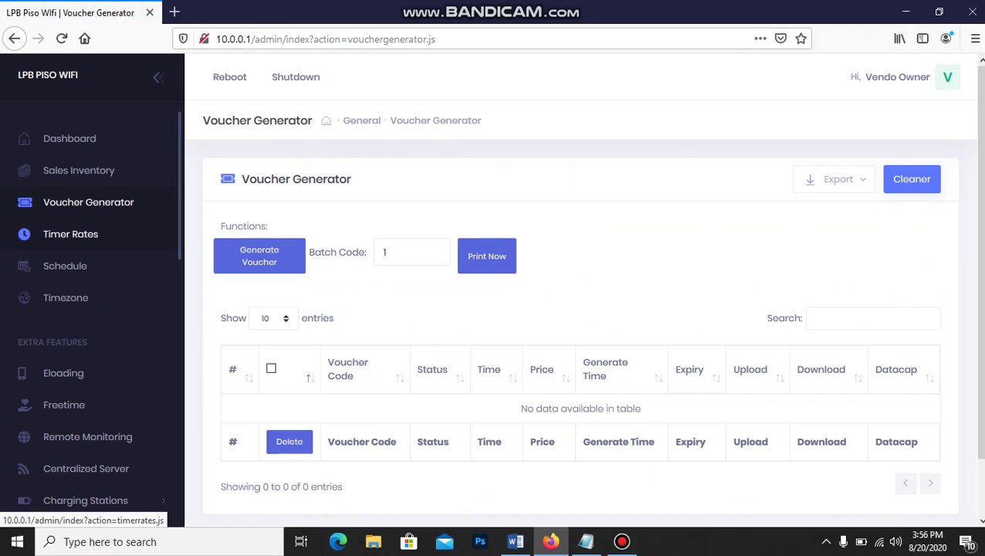
click(70, 234)
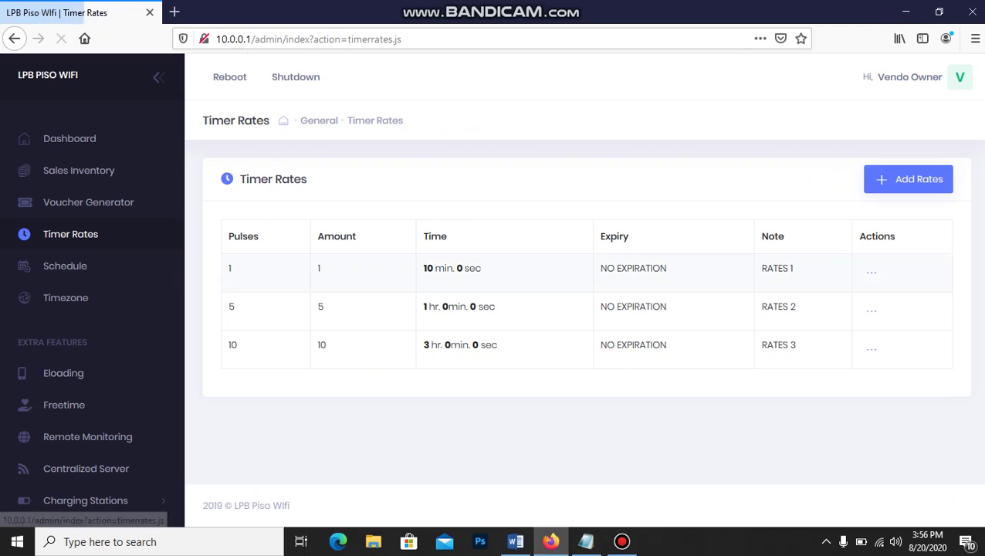
Open the Edit Rates form for RATES 1 (1 peso, 10 minutes) and close it unchanged
click(869, 312)
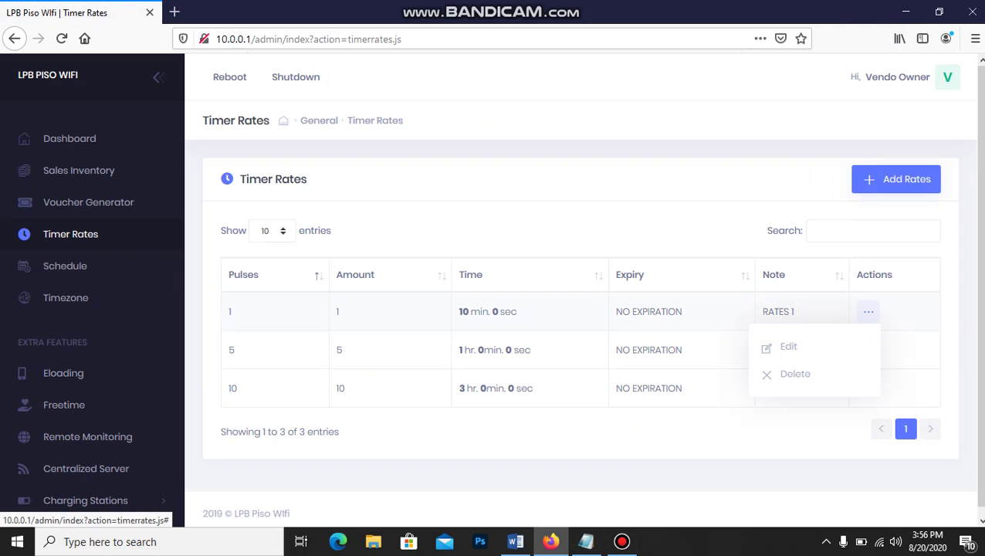
click(787, 346)
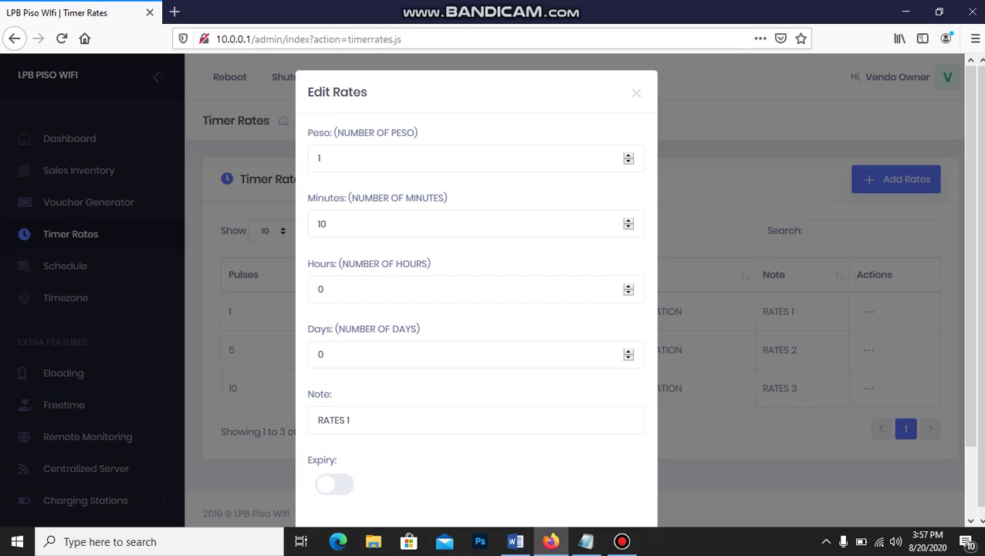
key(Escape)
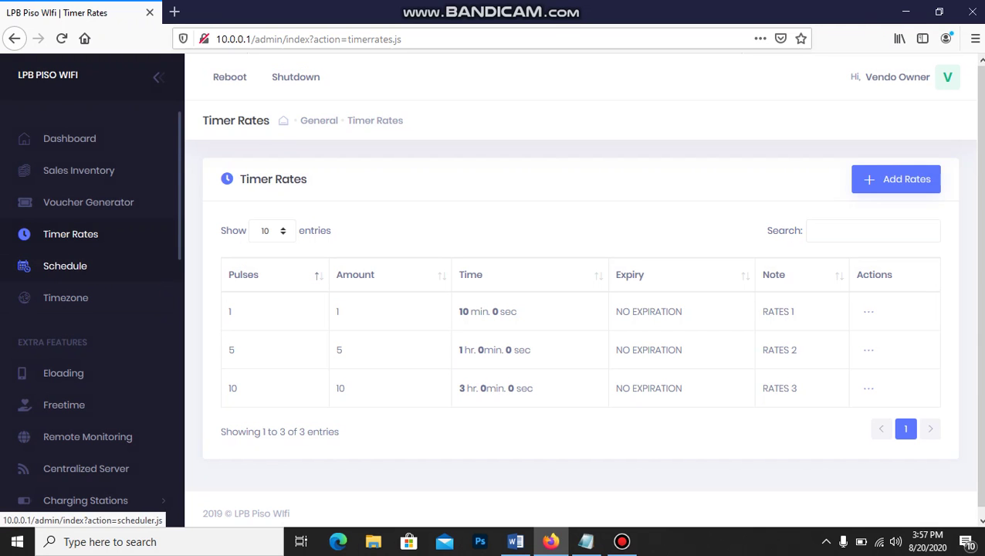
View the Schedule, Timezone and Timer Rates pages, return to the Dashboard showing ₱25.00 sales, then bring up Bandicam
click(65, 266)
click(65, 297)
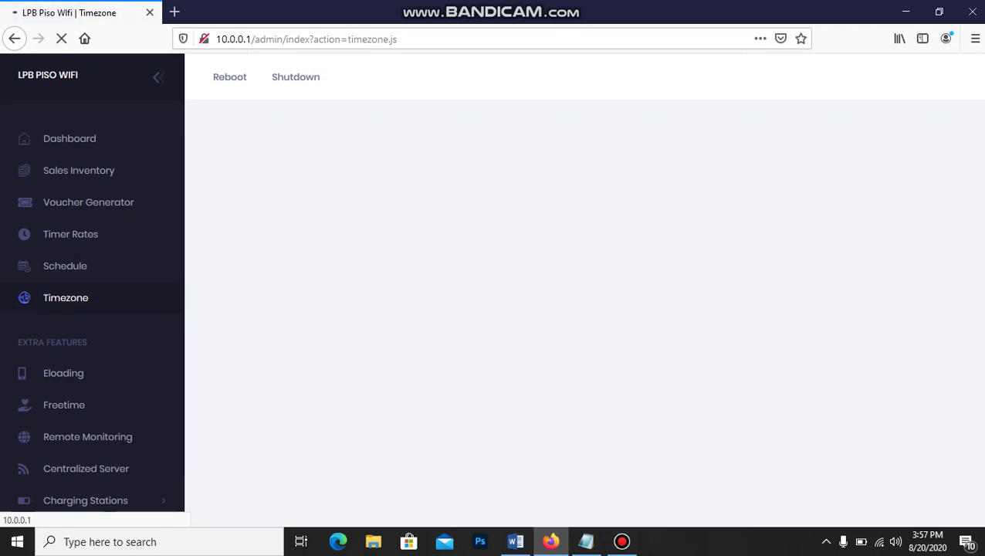
click(70, 234)
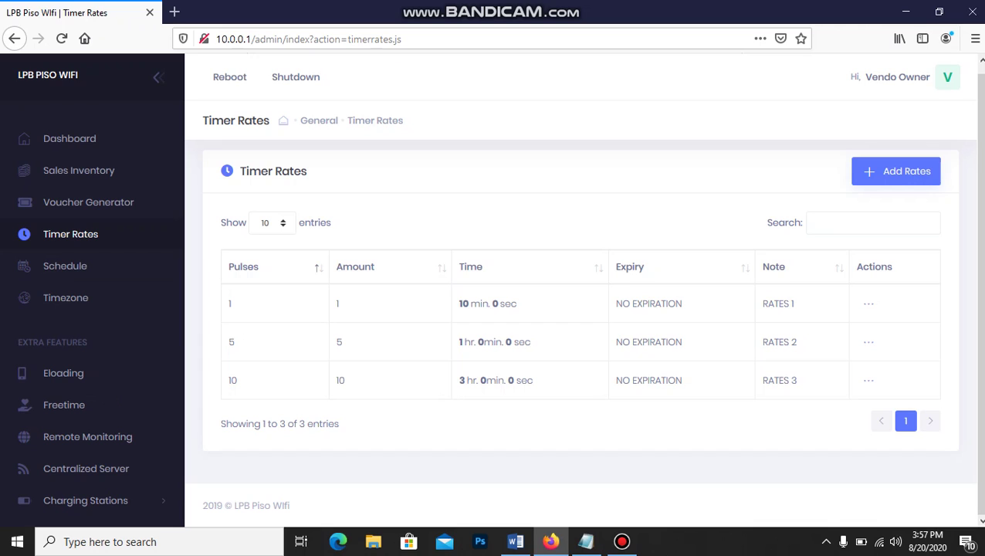
scroll(584, 291, up, 1)
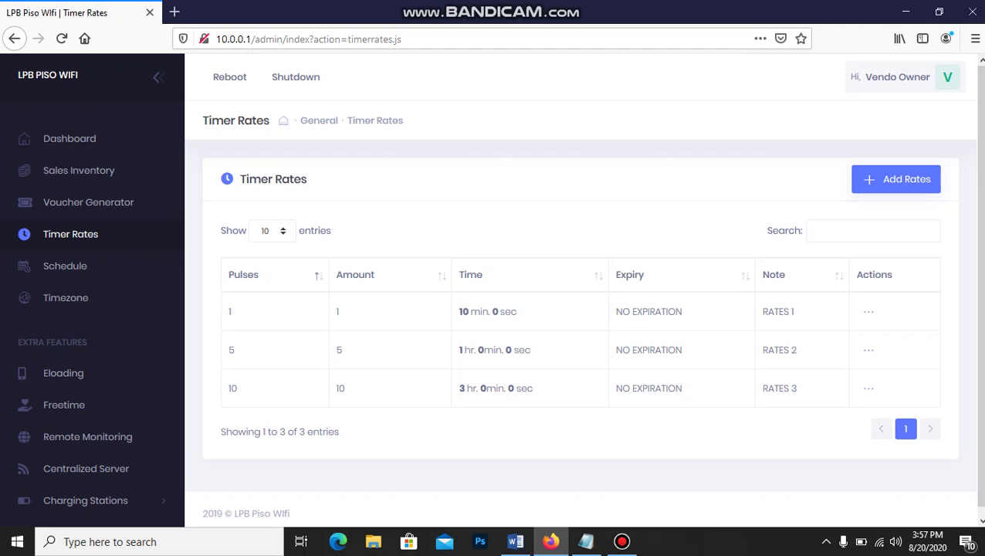
click(69, 139)
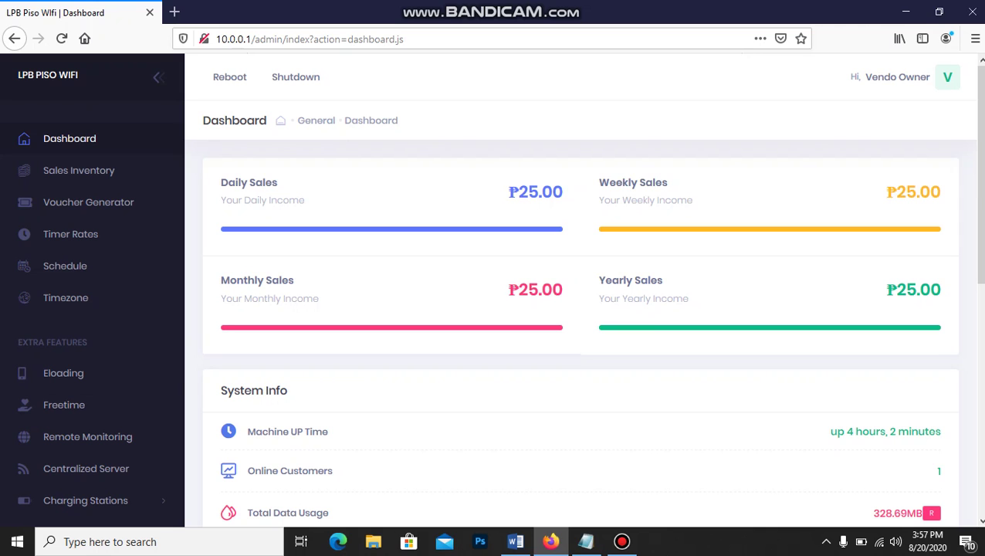
click(622, 542)
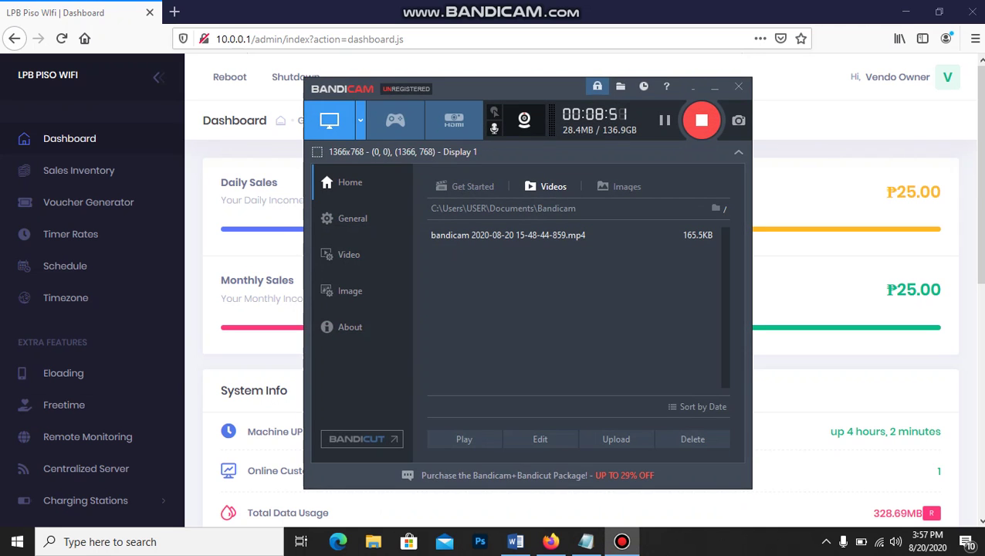